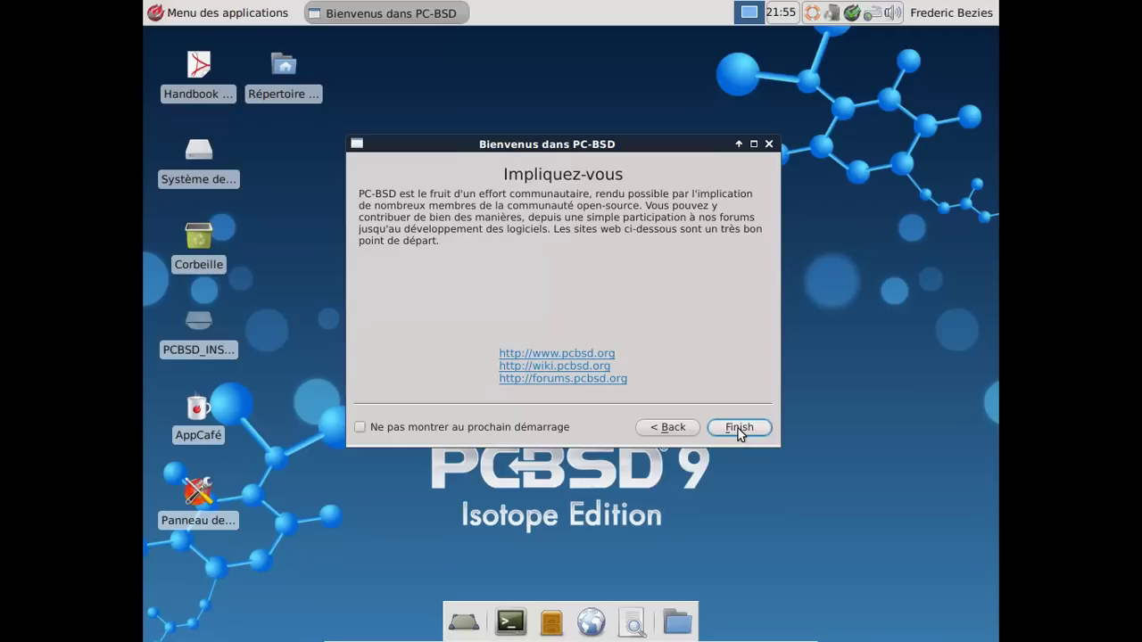
Step: Dismiss the PC-BSD welcome wizard, open AppCafé, and move its window to the centre of the desktop
click(727, 433)
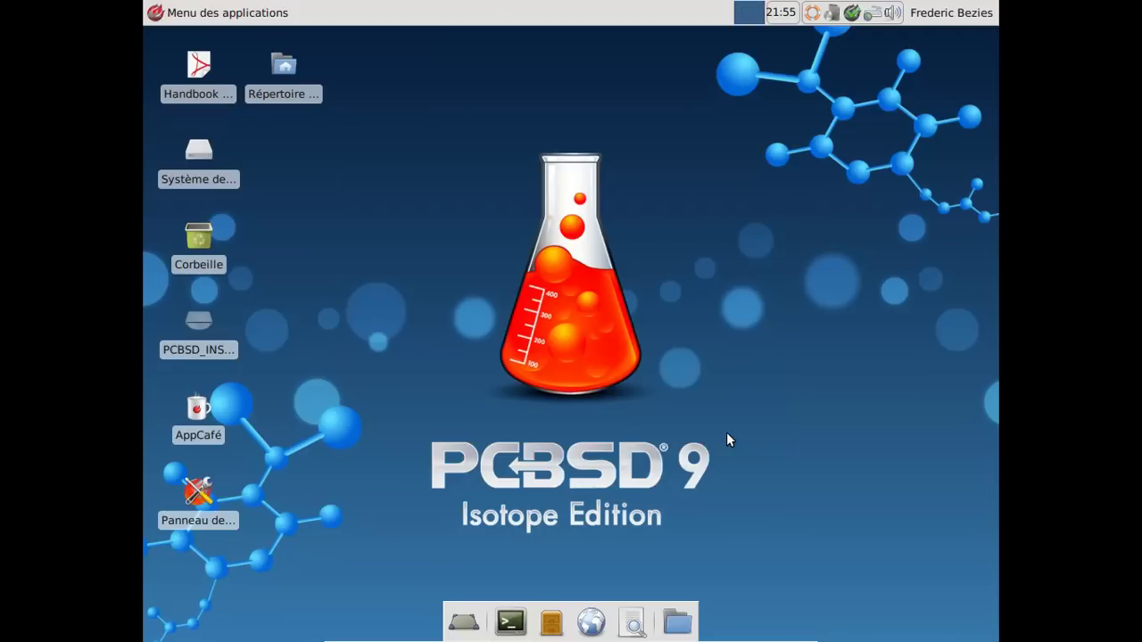
click(852, 18)
right_click(851, 18)
click(731, 145)
drag(396, 40, 604, 105)
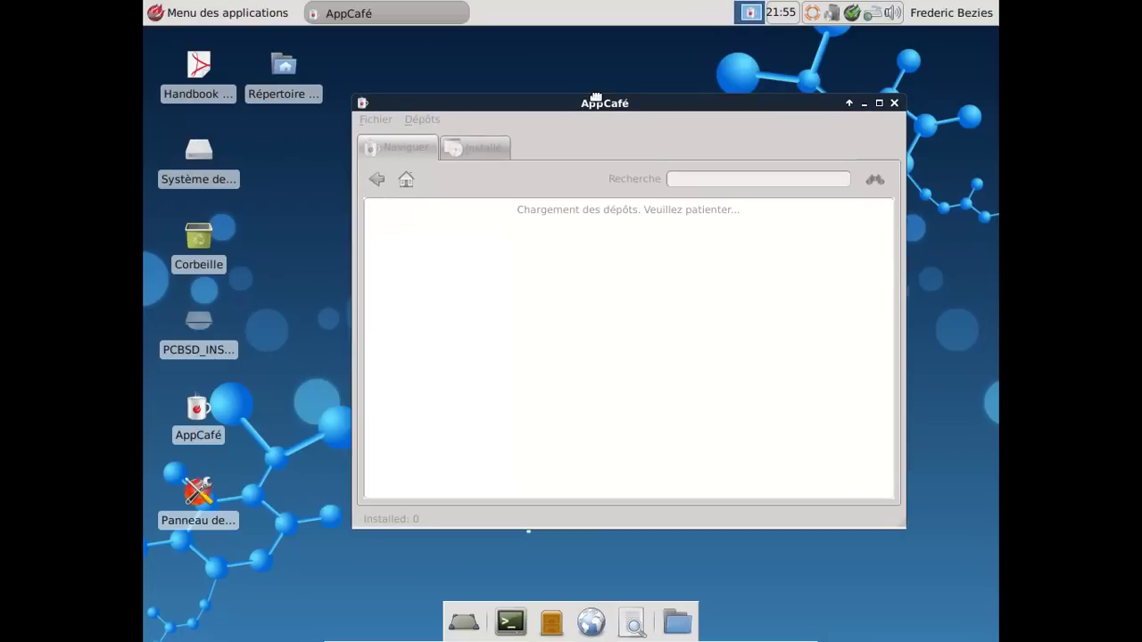
Step: Launch the Midori web browser and move its window up over the AppCafé window
click(204, 20)
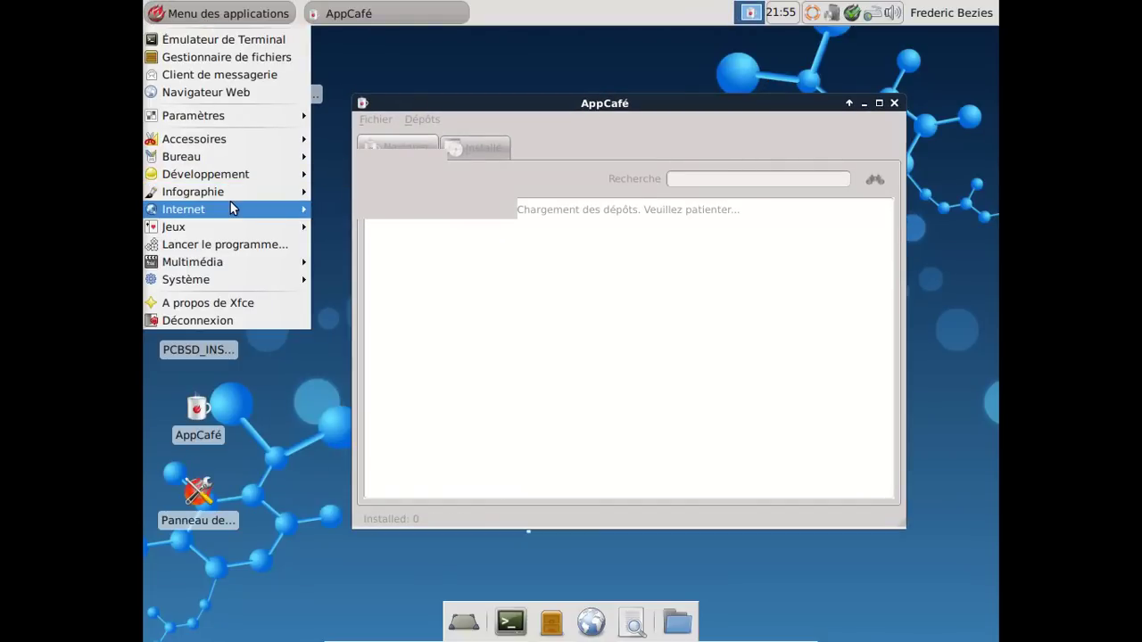
mouse_move(230, 201)
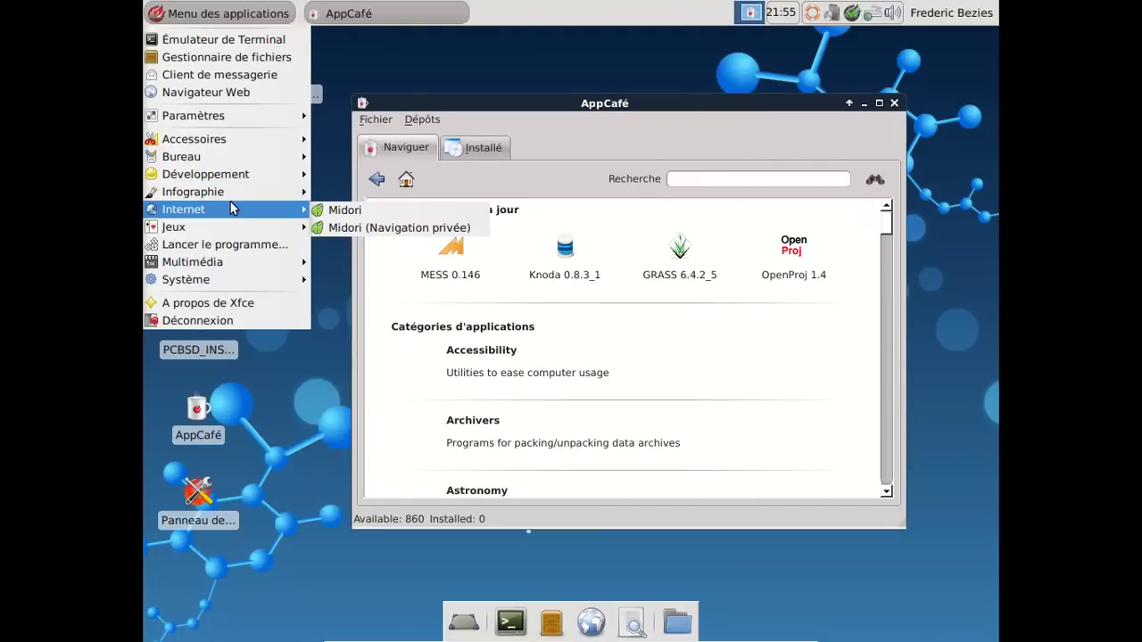
click(348, 211)
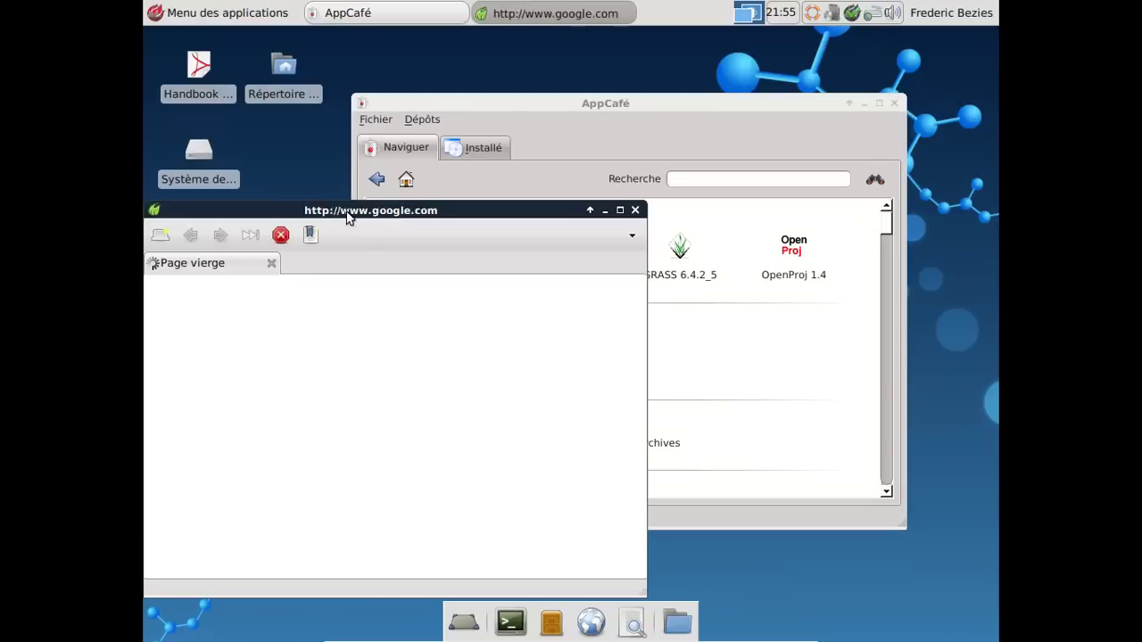
drag(348, 214, 465, 106)
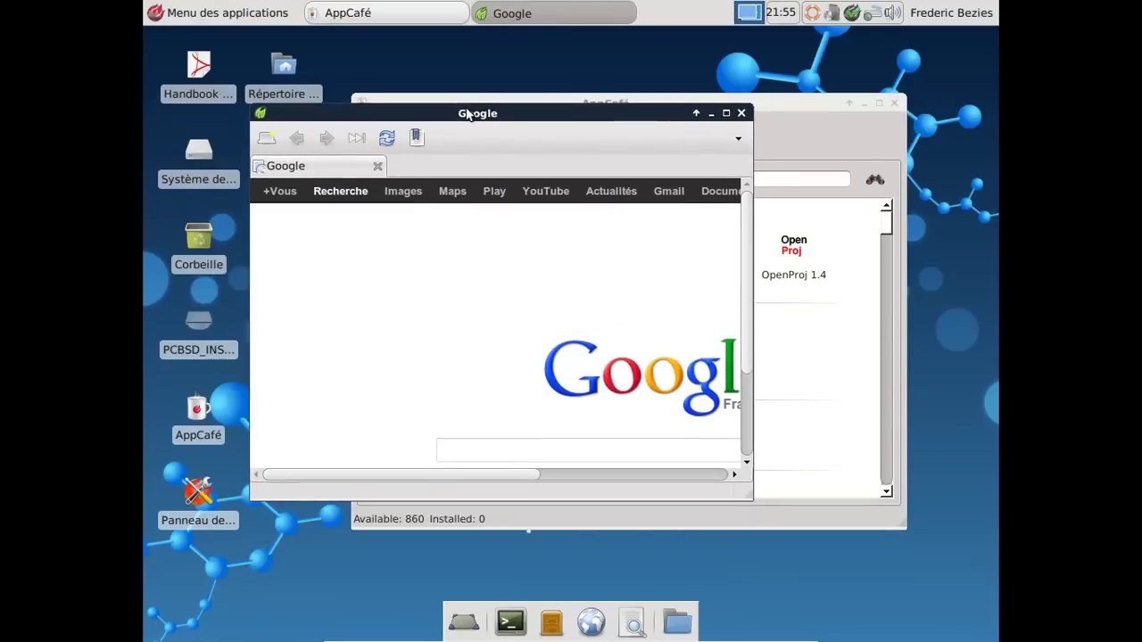
Step: Bring the Midori window back to the front and enlarge it so its address and search fields fit
click(821, 513)
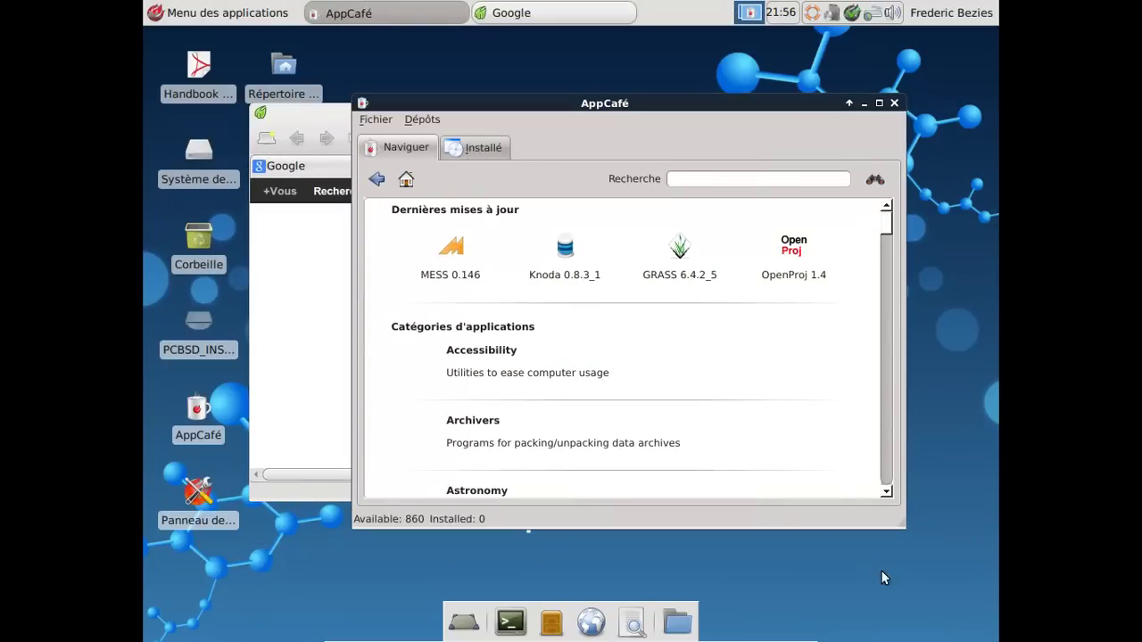
click(333, 326)
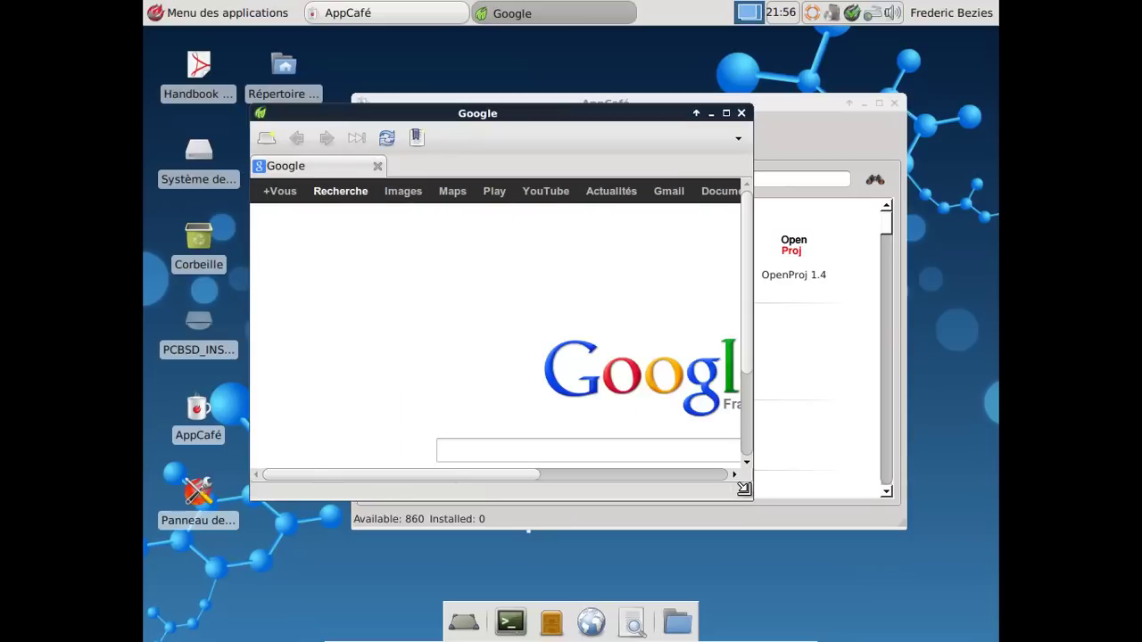
click(760, 496)
scroll(625, 402, down, 10)
click(318, 324)
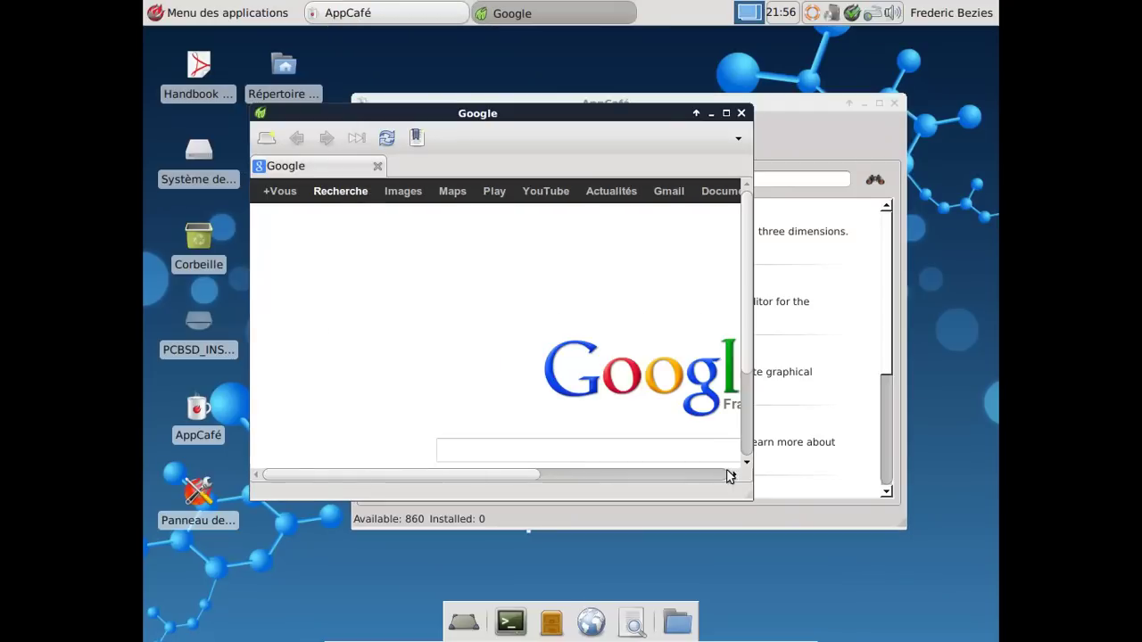
drag(742, 488, 934, 574)
Step: View the version information in Midori's About dialog and close the dialog
click(938, 138)
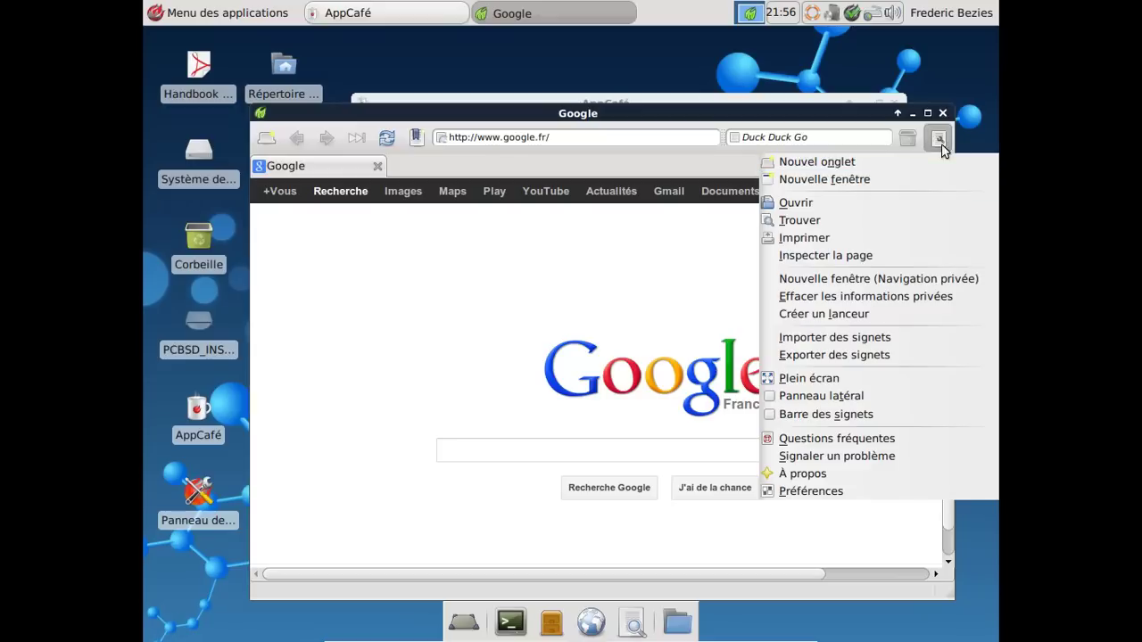
click(873, 472)
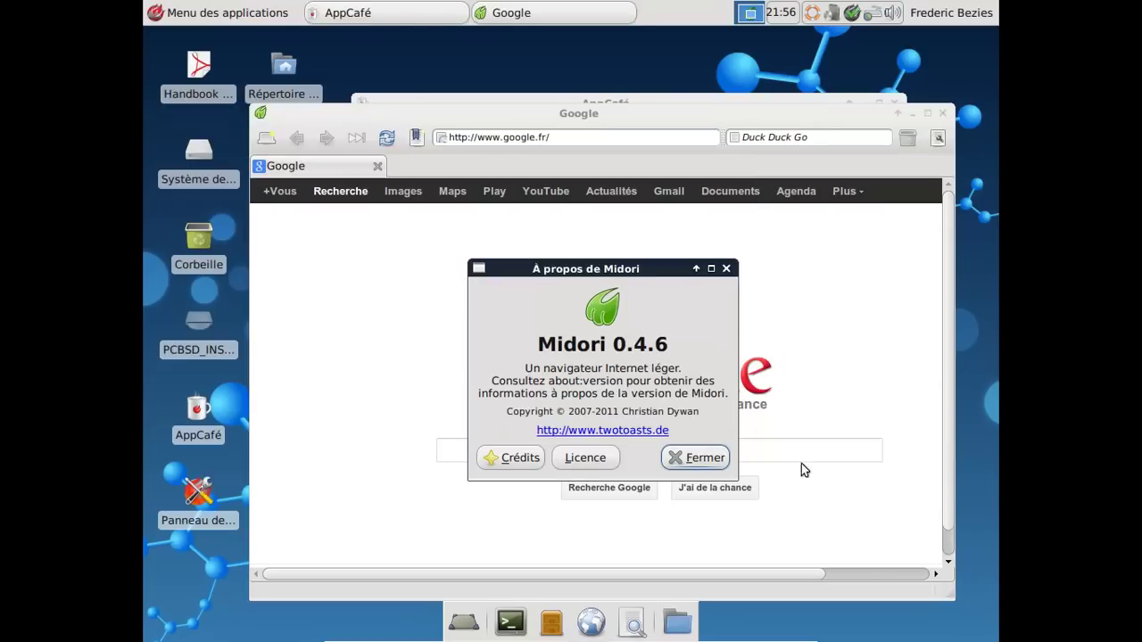
click(694, 457)
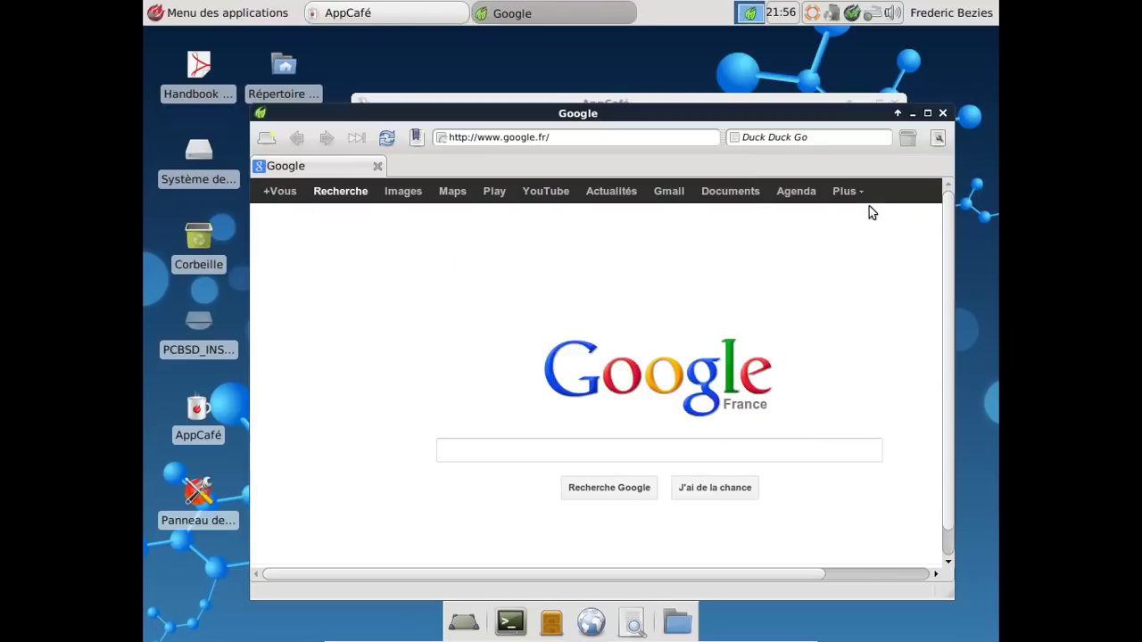
Step: View the information about the Xfce desktop environment, closing its window and the Midori browser
click(195, 7)
click(226, 299)
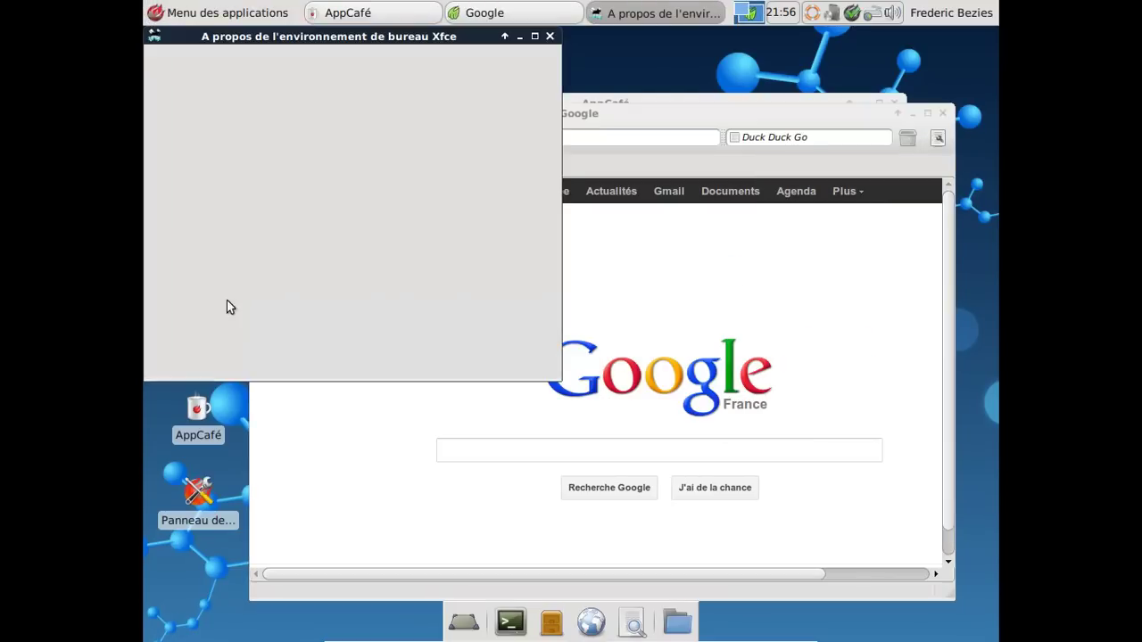
click(515, 359)
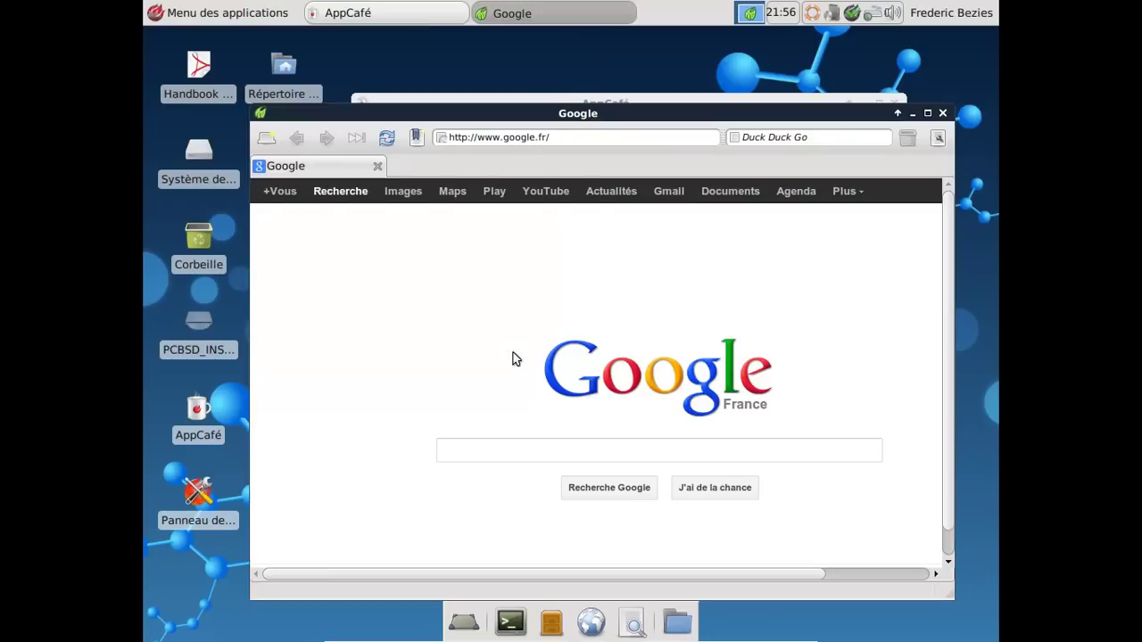
click(941, 114)
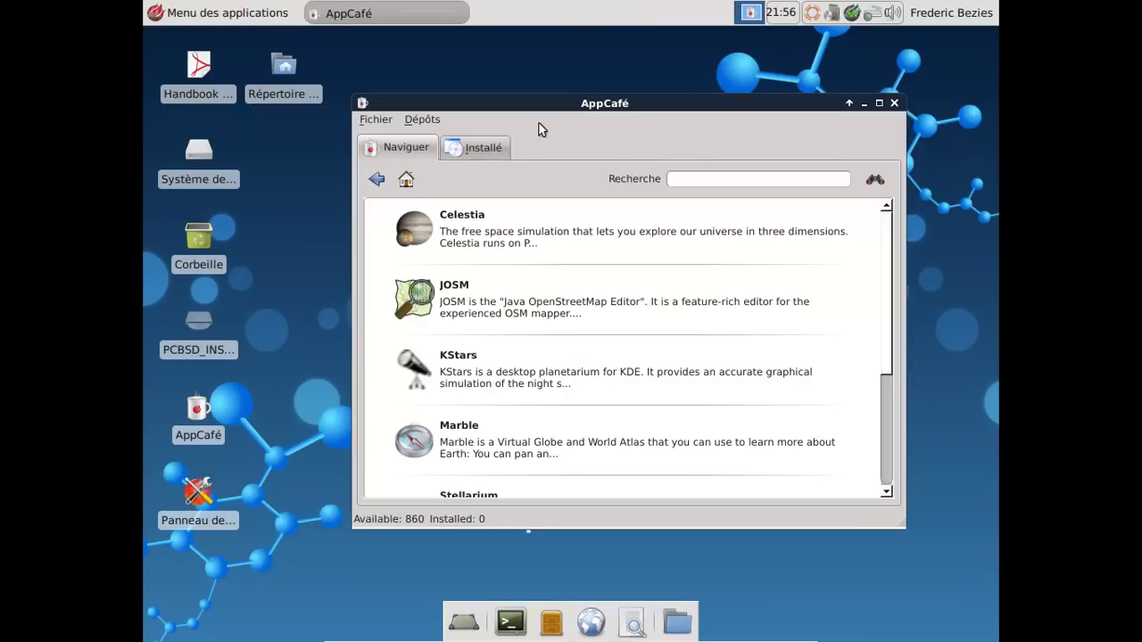
Step: Look at AppCafé's list of installed software and return to the home page of the catalogue
click(466, 150)
click(415, 150)
scroll(883, 266, down, 3)
scroll(884, 387, up, 3)
click(408, 180)
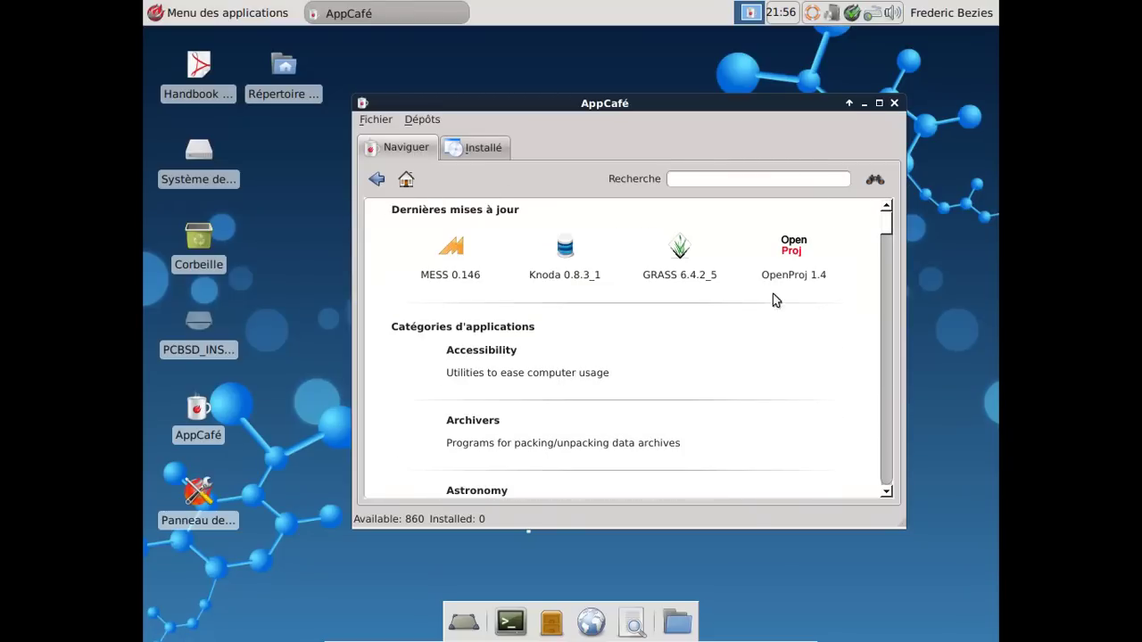
Step: Find Firefox in the Web category of AppCafé and start its download and installation
drag(887, 223, 864, 451)
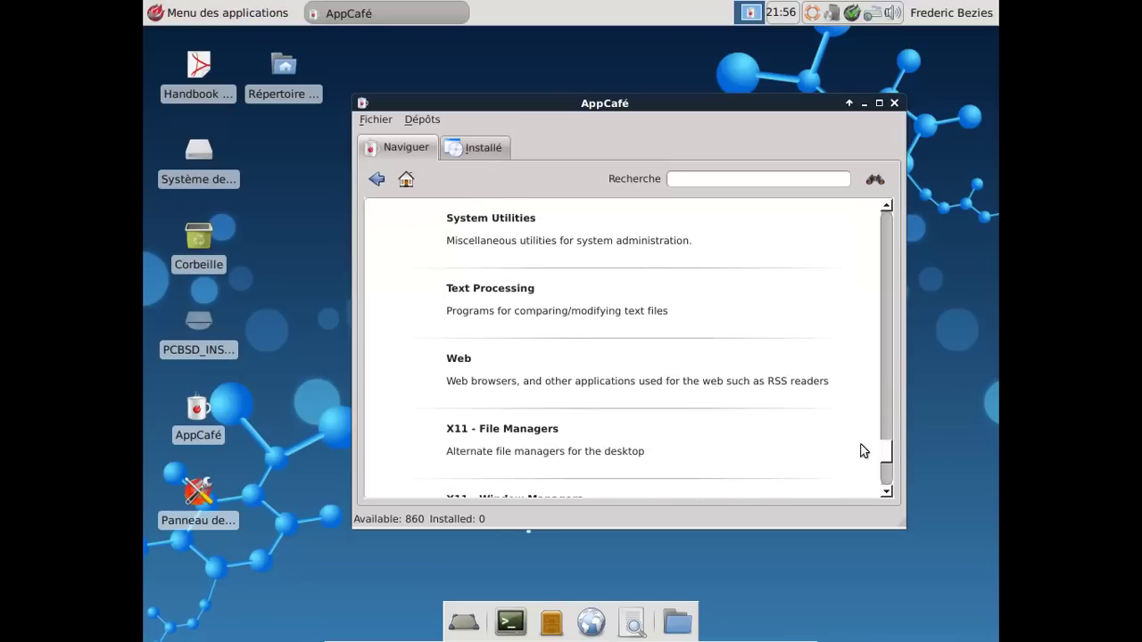
click(552, 397)
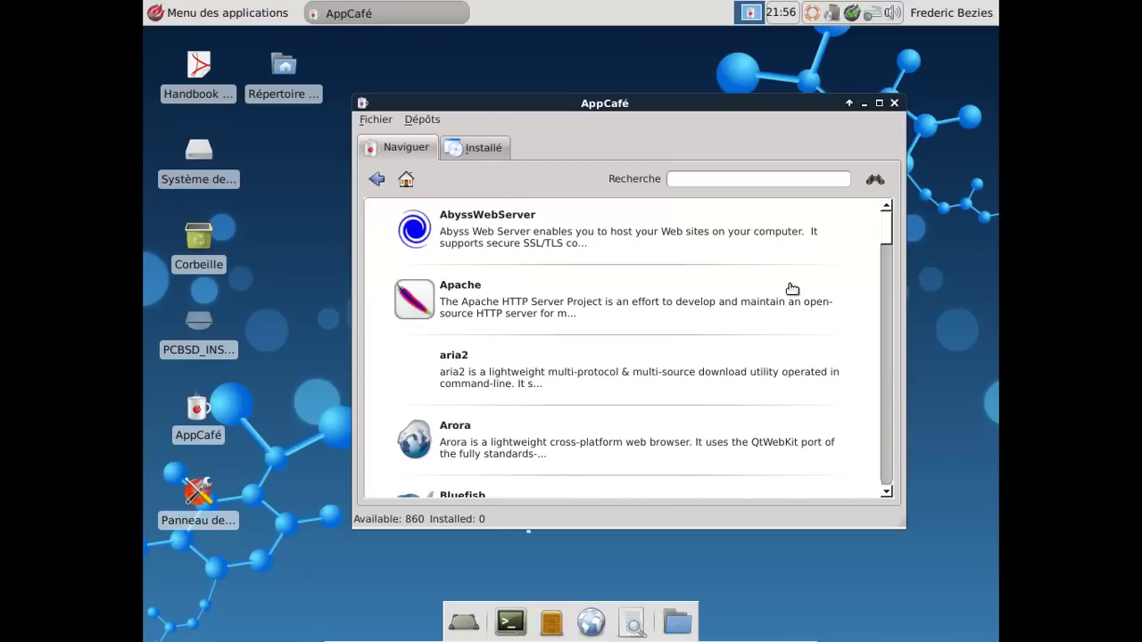
drag(881, 232, 886, 279)
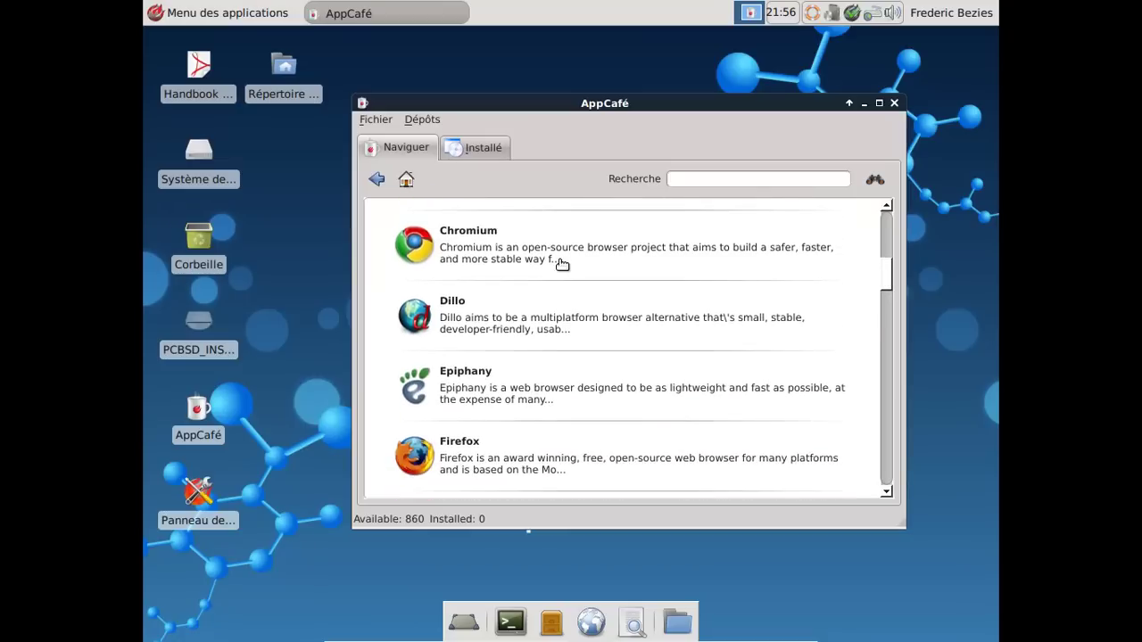
click(484, 442)
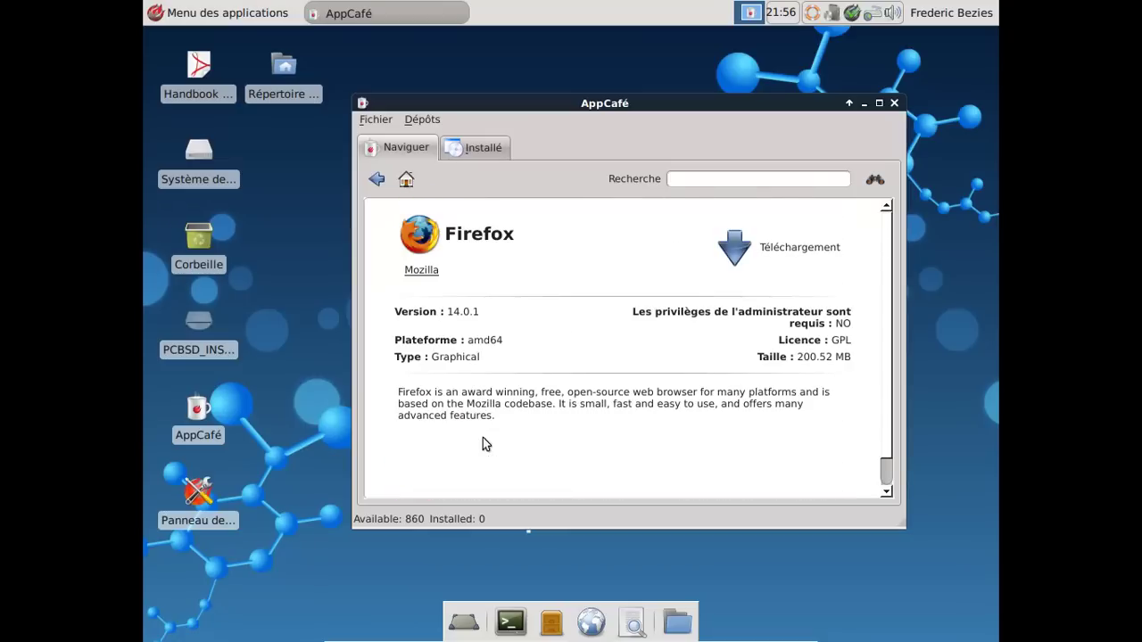
click(778, 249)
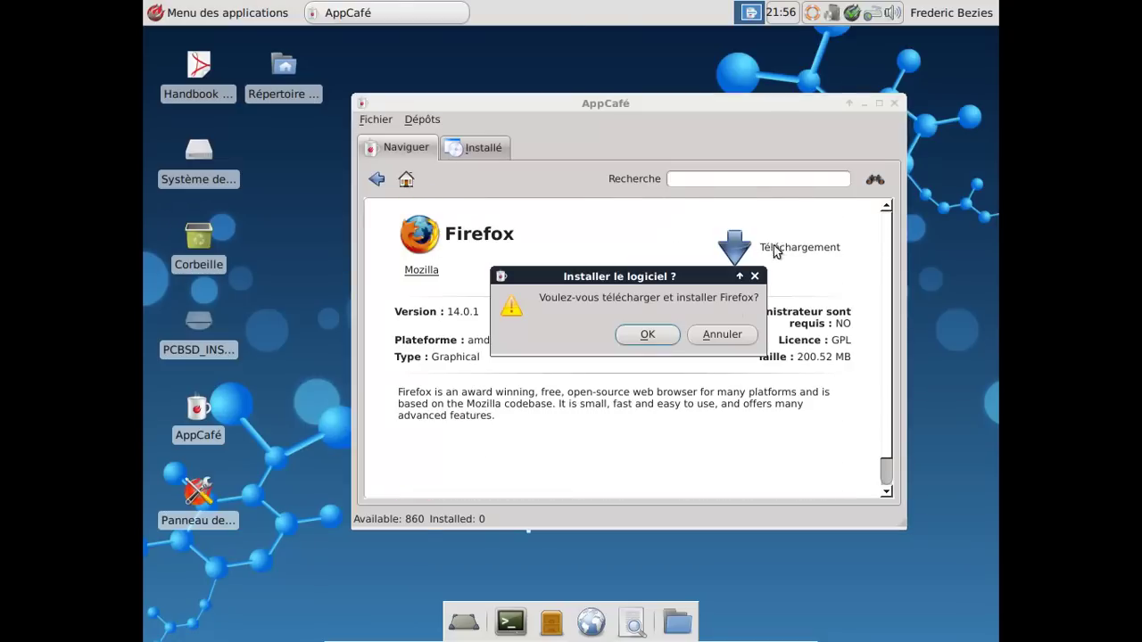
click(652, 347)
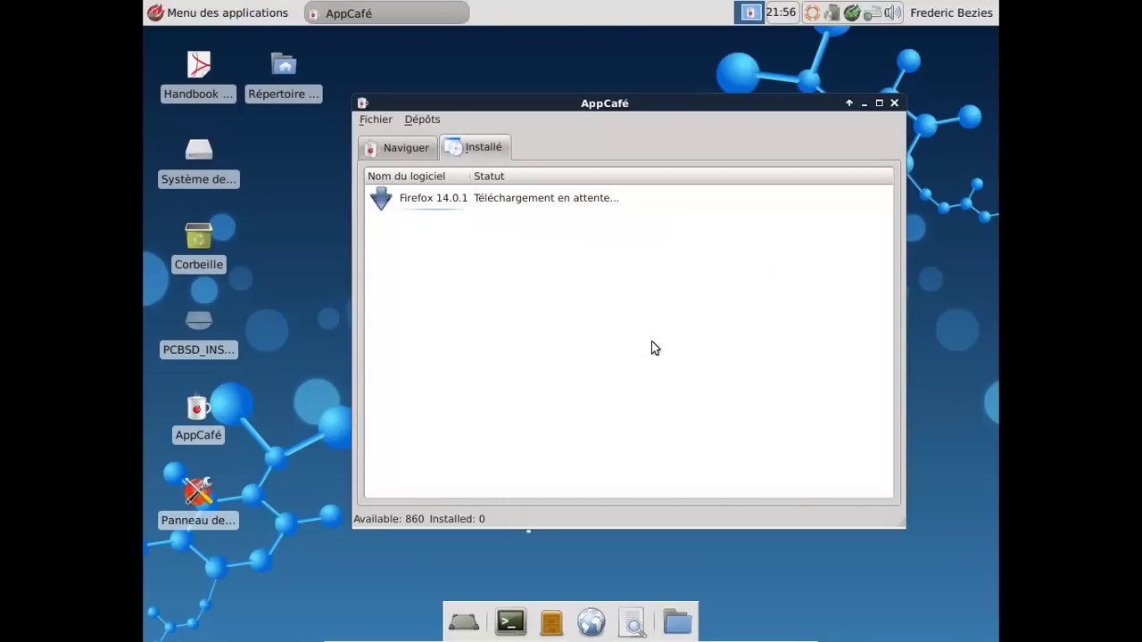
Step: Return to the catalogue's categories and look through the applications offered under Text Processing
click(391, 147)
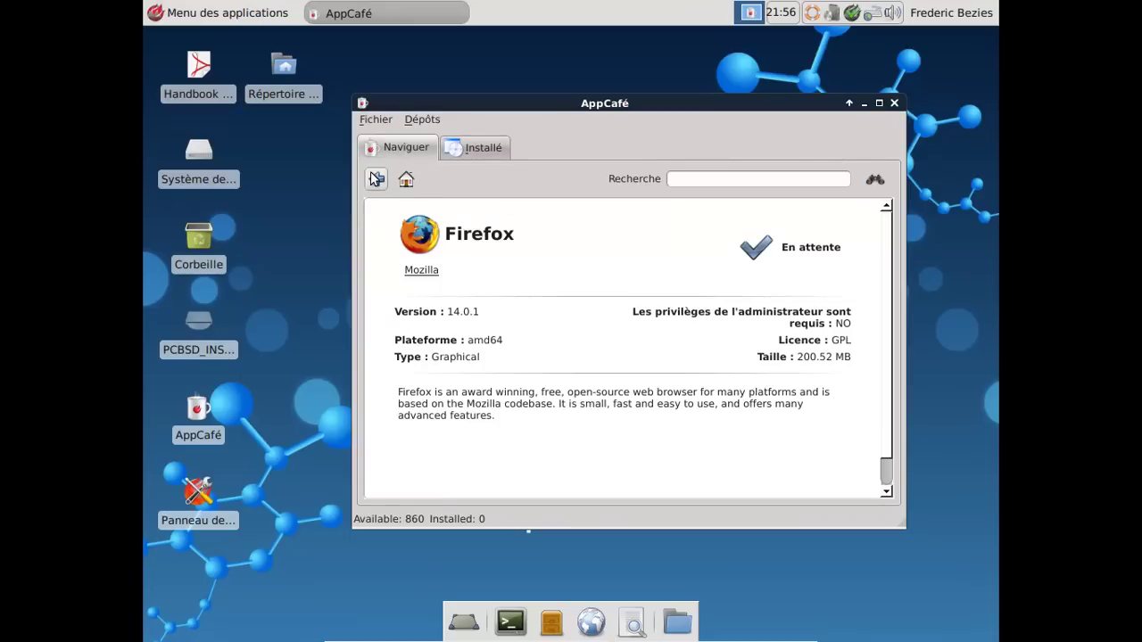
click(374, 178)
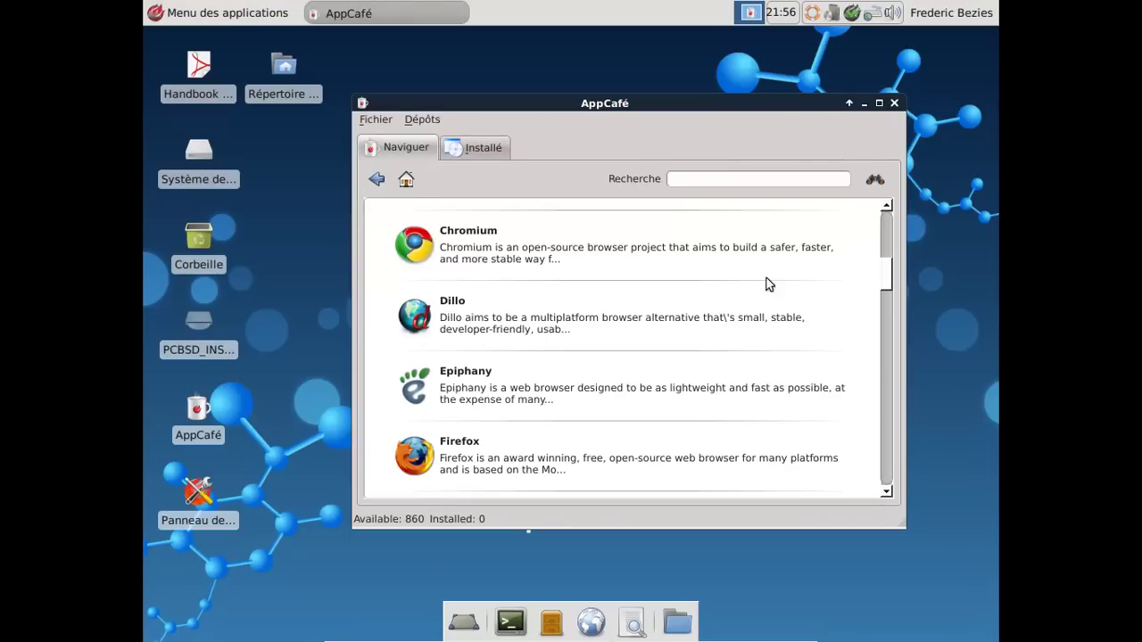
click(375, 182)
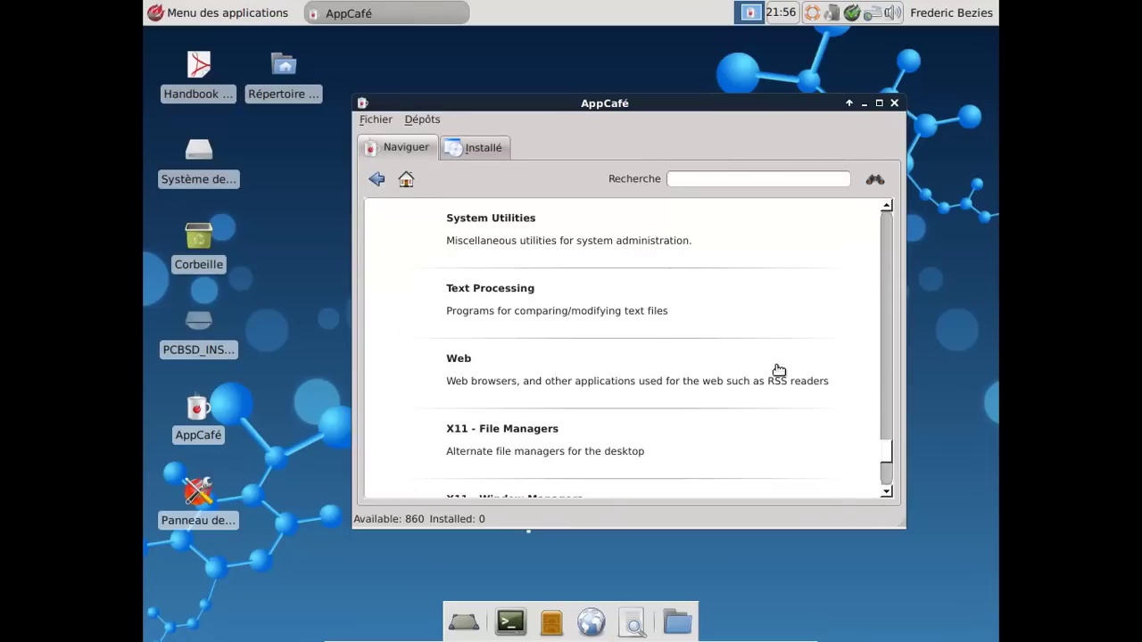
click(505, 297)
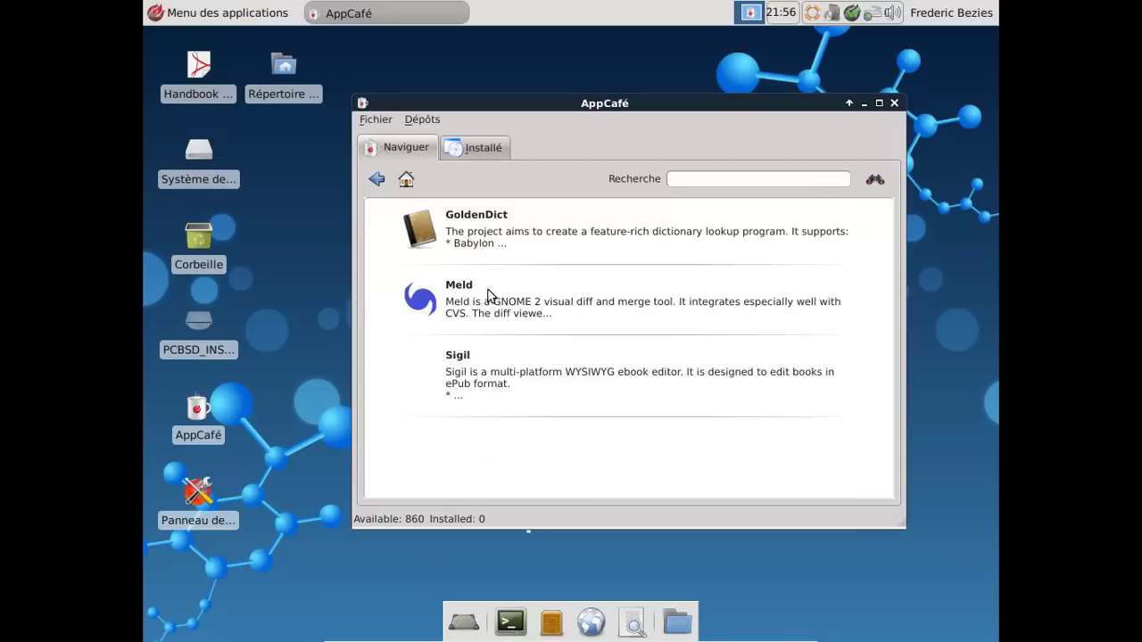
click(375, 179)
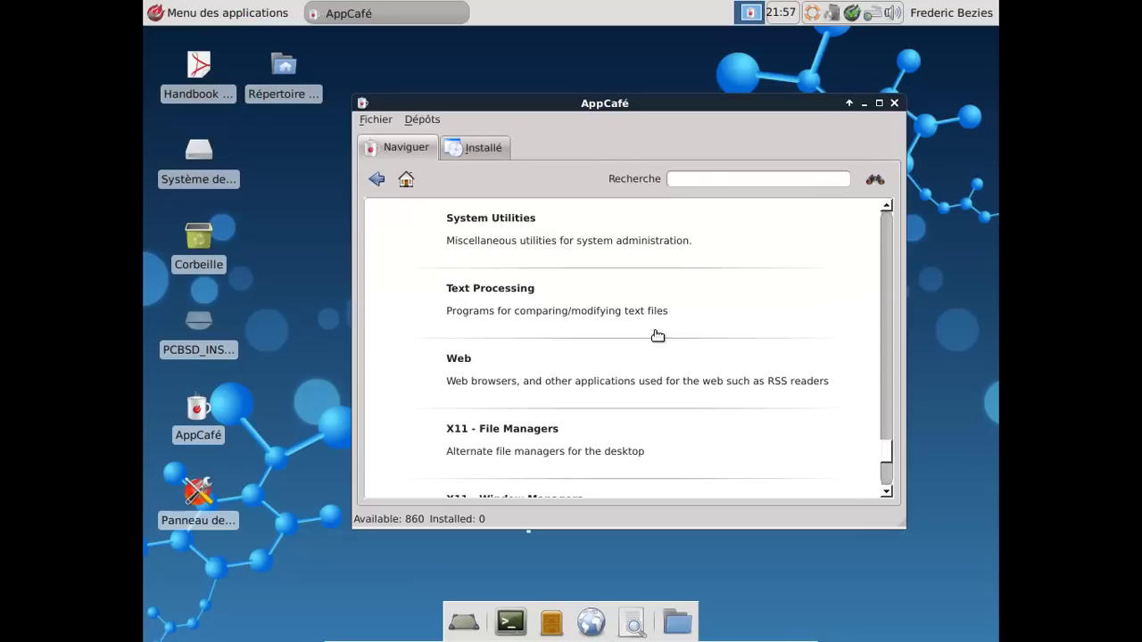
Step: Find ApacheOpenOffice-FR in the Editors category and queue its download and installation
scroll(660, 333, down, 5)
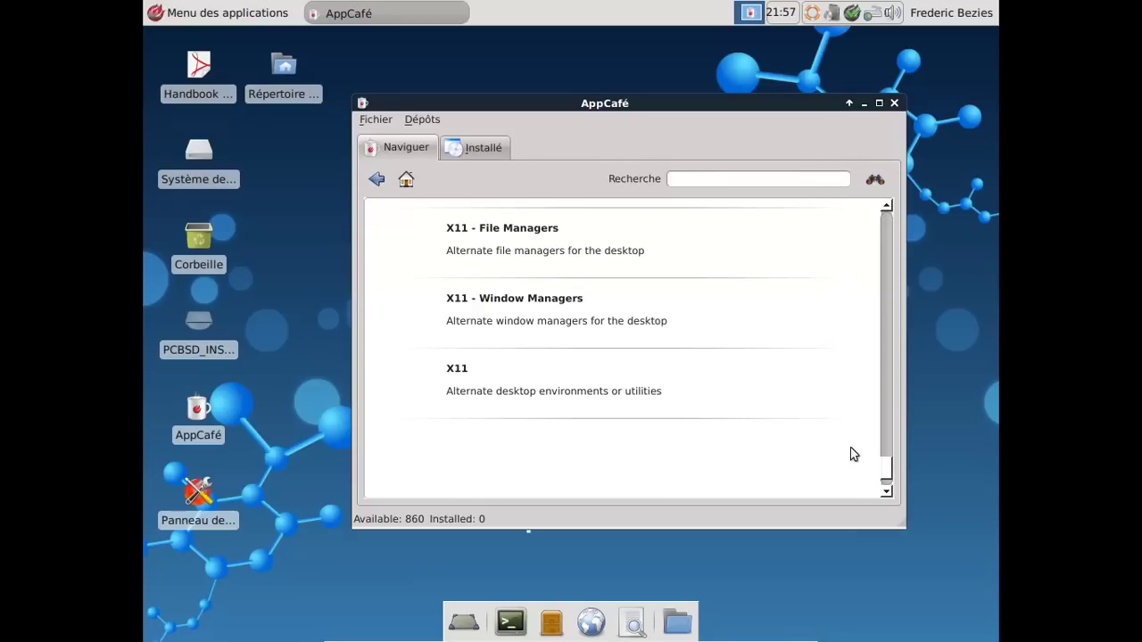
drag(888, 463, 886, 295)
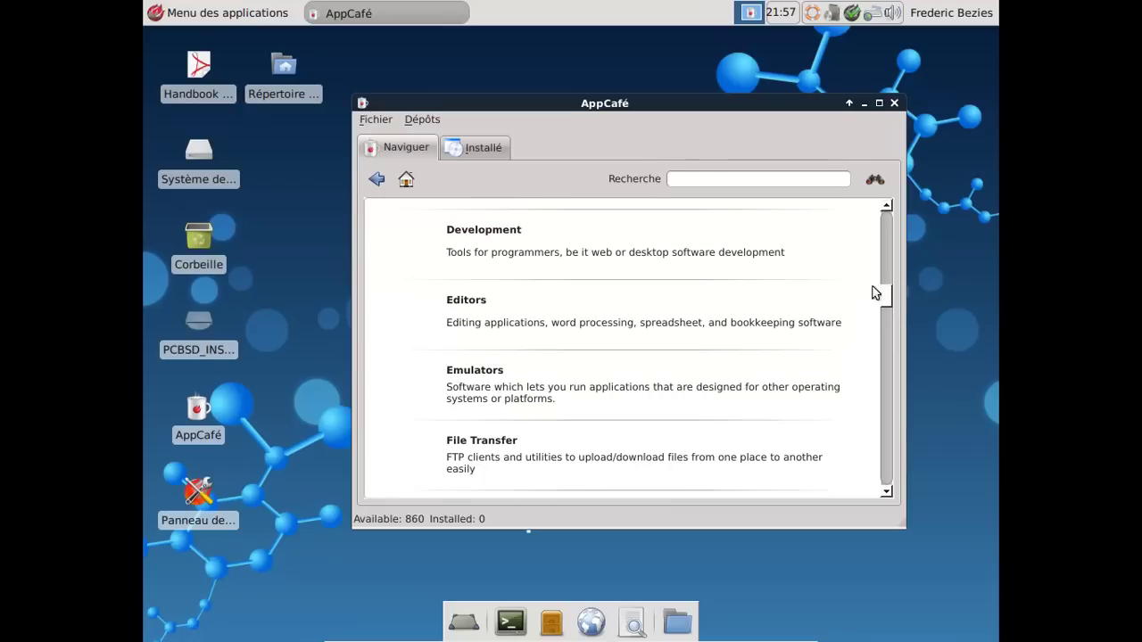
click(547, 322)
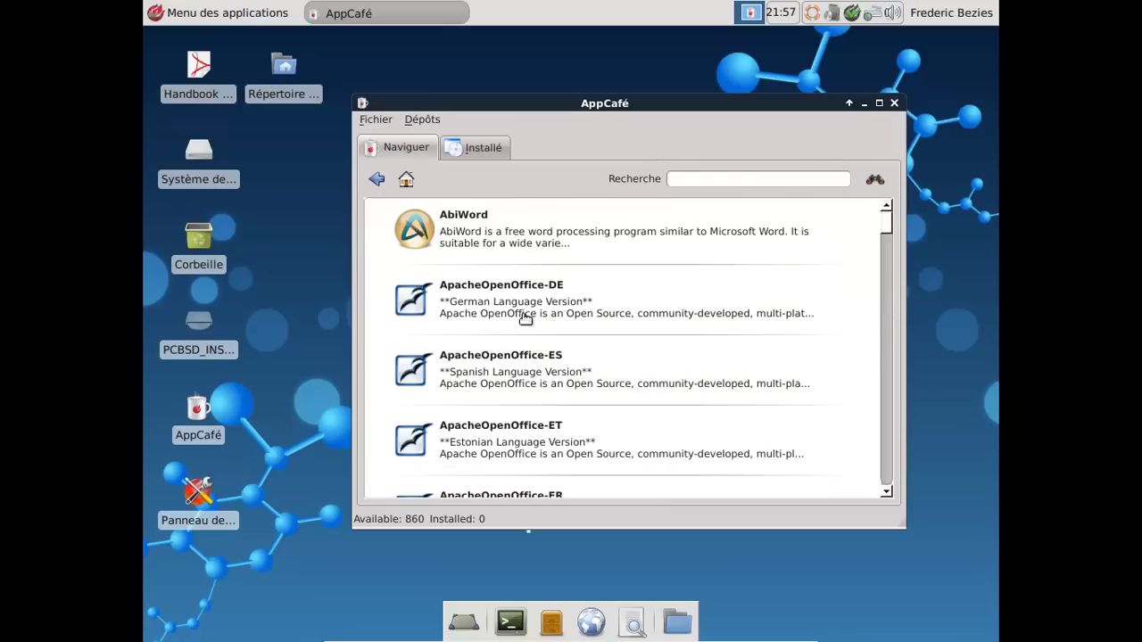
scroll(780, 352, down, 3)
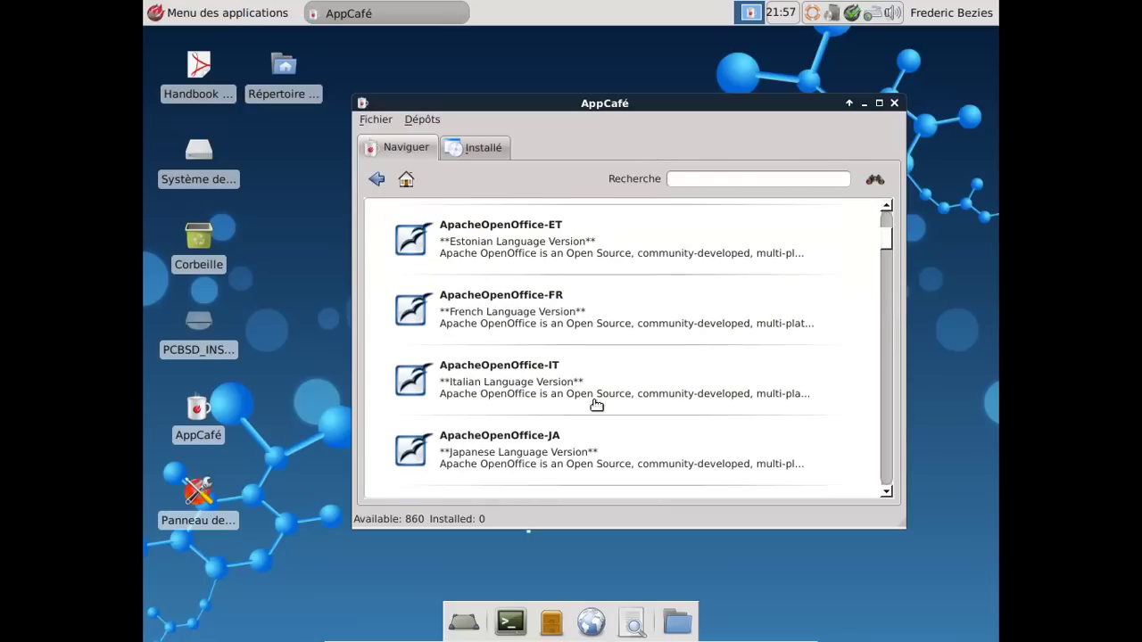
scroll(633, 368, down, 1)
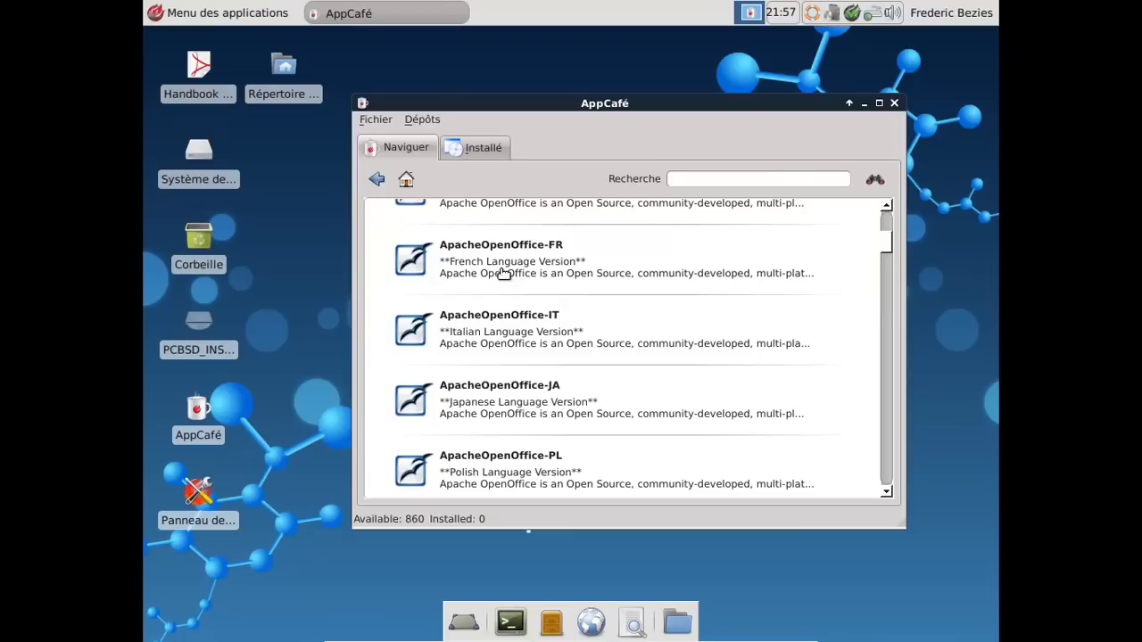
click(419, 270)
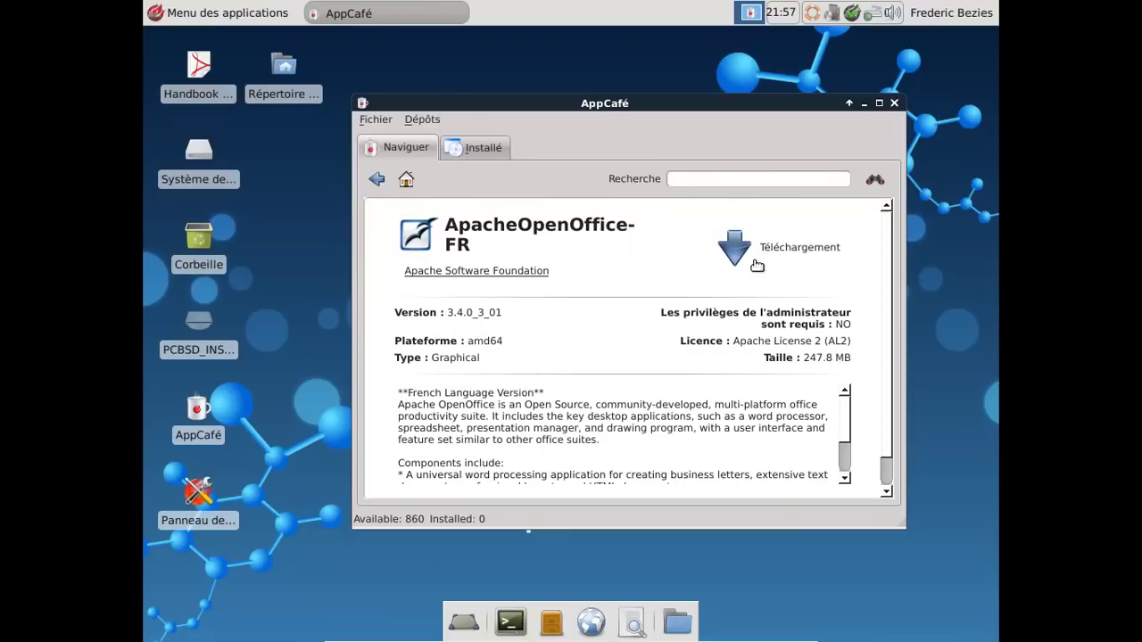
click(741, 250)
click(711, 335)
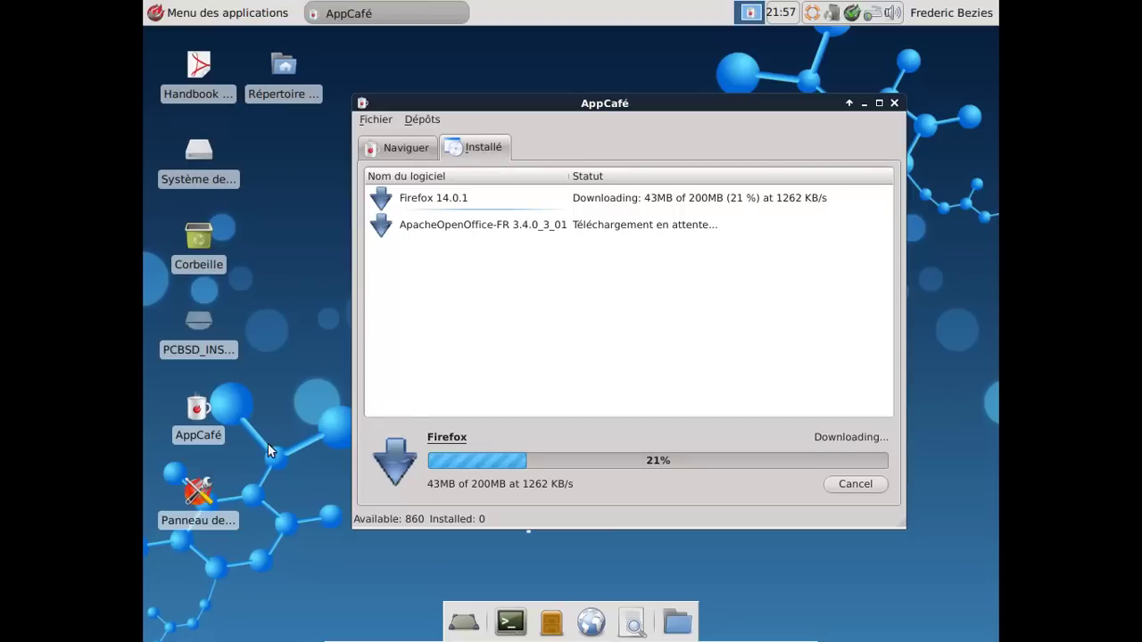
Step: Open the file manager on the home folder, view its "À propos de Thunar" information, and close it
click(549, 621)
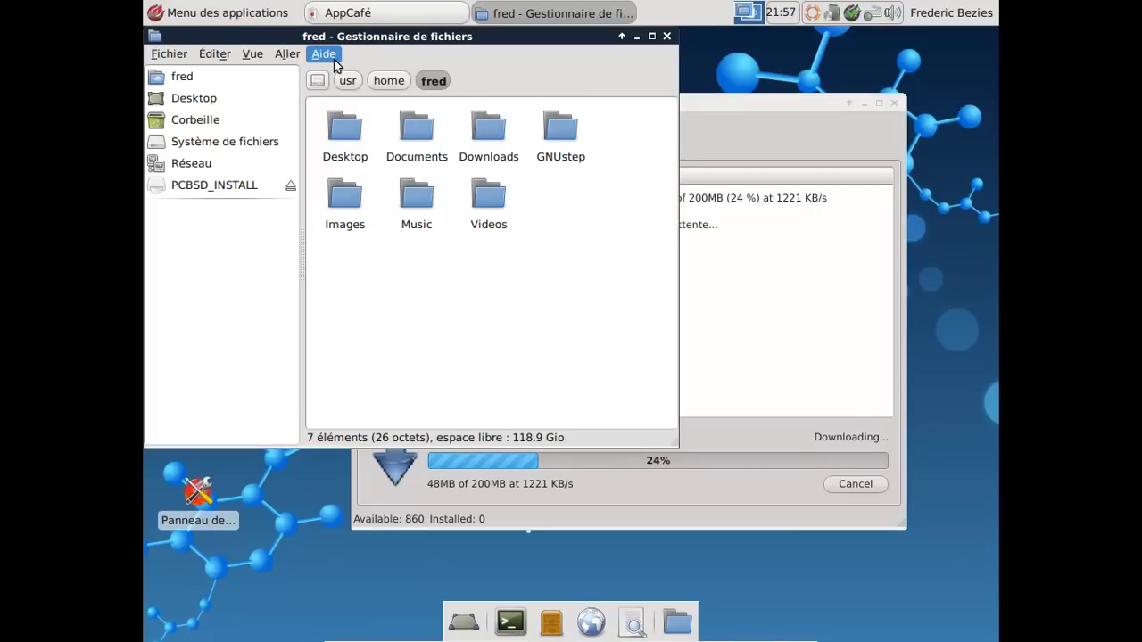
click(324, 53)
click(341, 90)
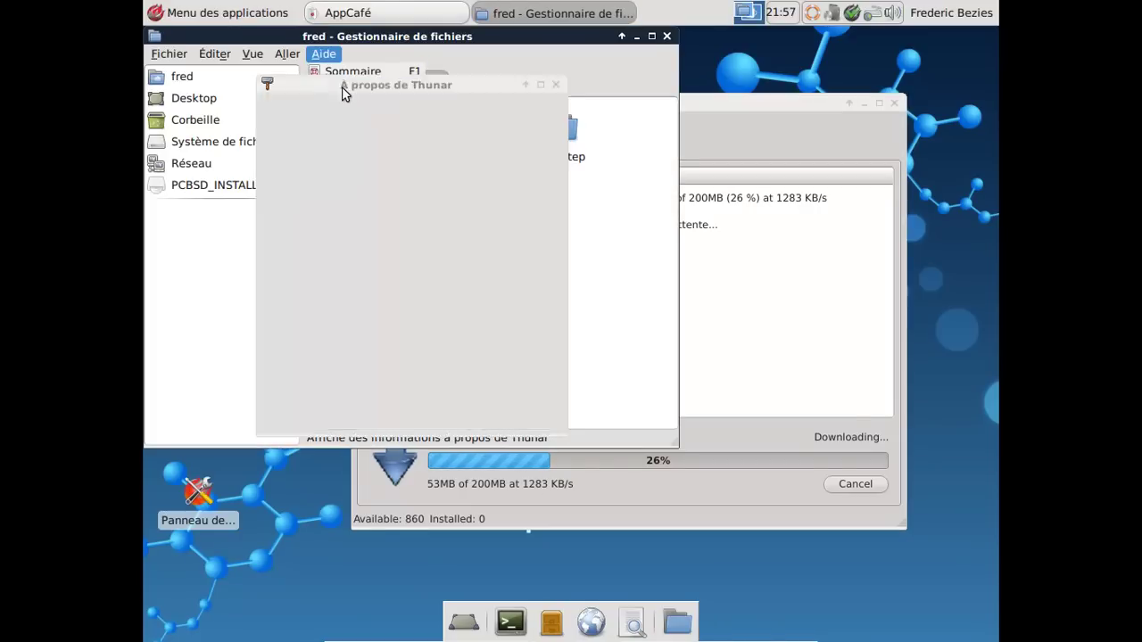
click(513, 413)
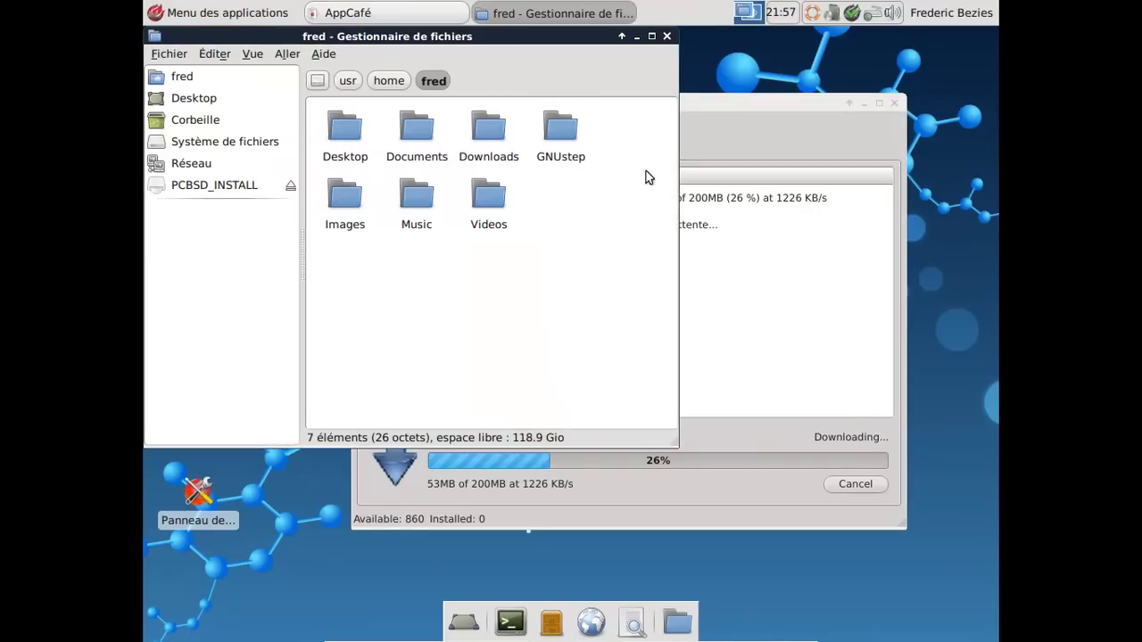
click(666, 36)
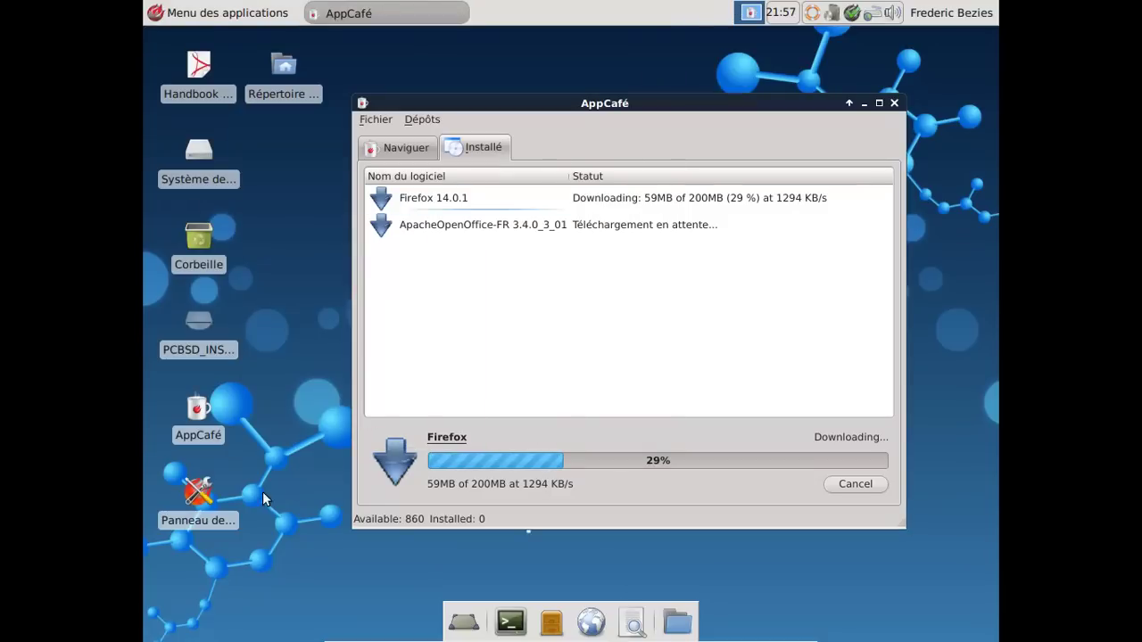
Step: Open the PC-BSD control panel, look through all its configuration categories down to Outils, and close it
click(198, 493)
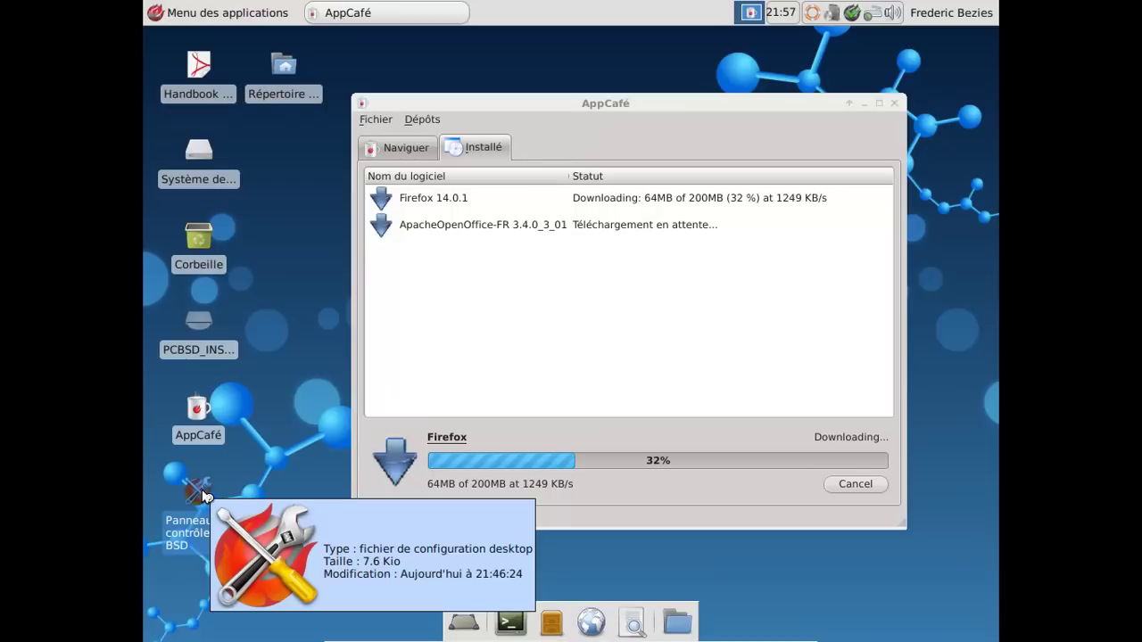
key(Return)
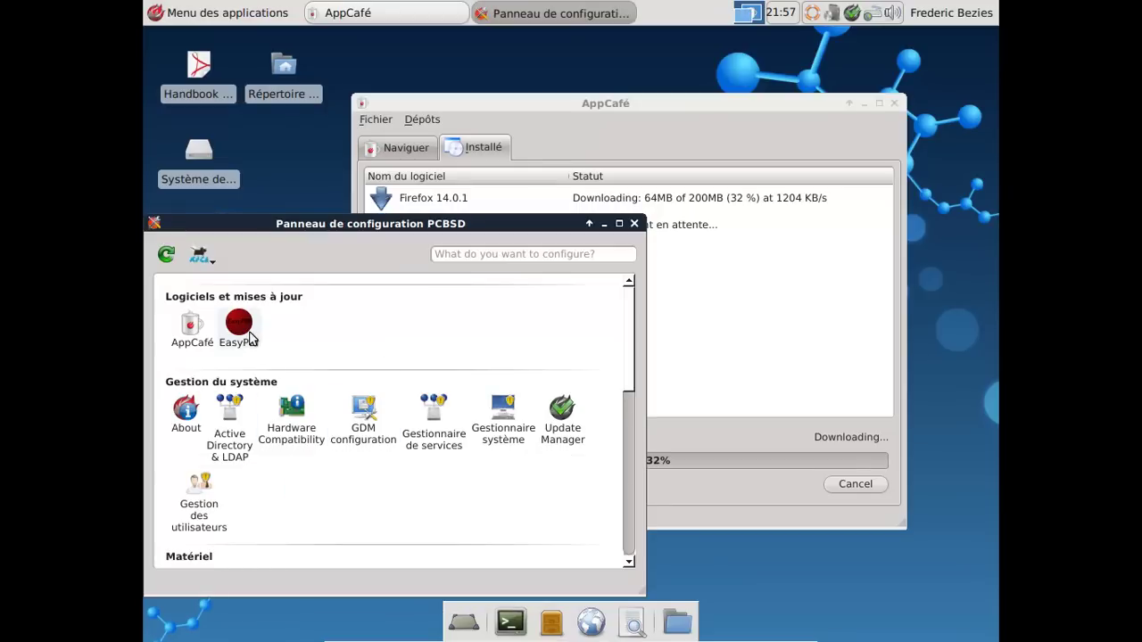
drag(634, 331, 622, 426)
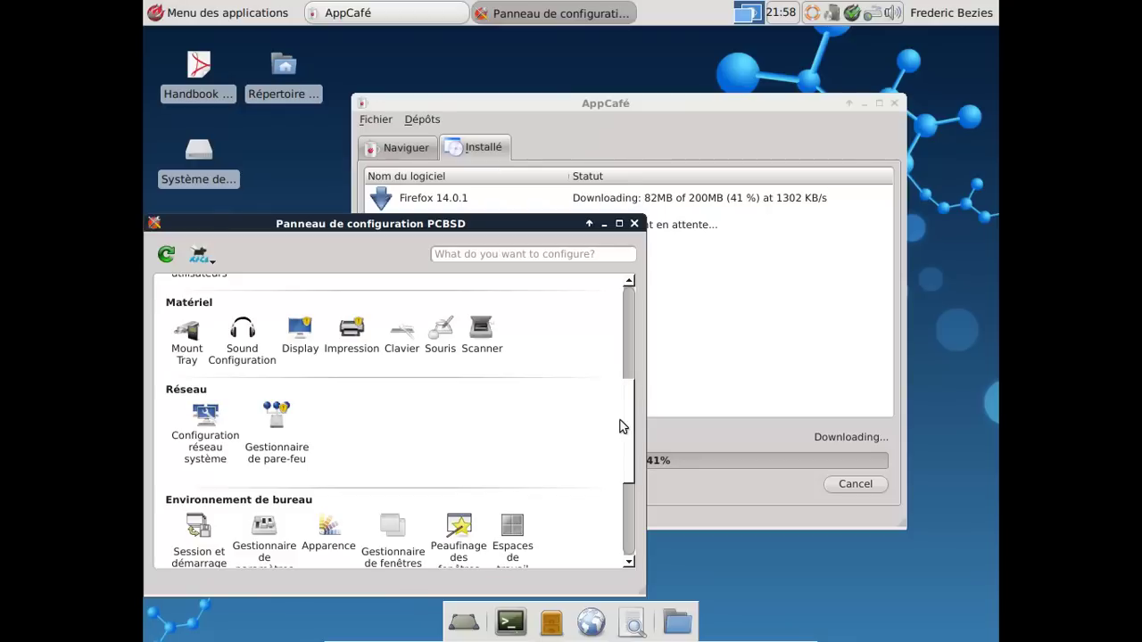
drag(622, 427, 607, 520)
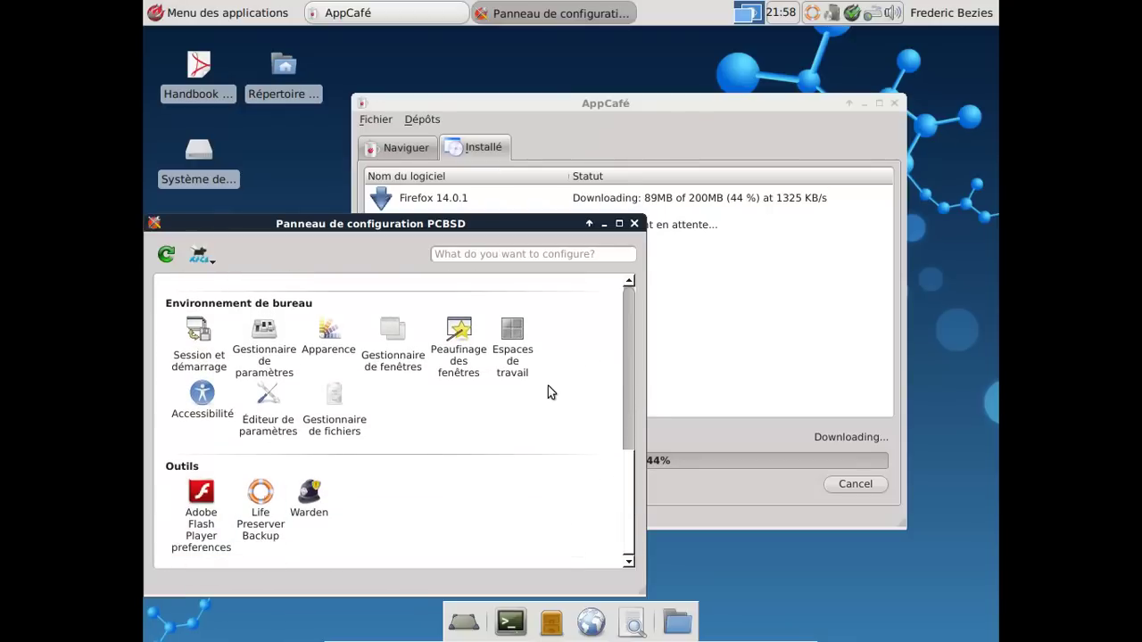
click(635, 223)
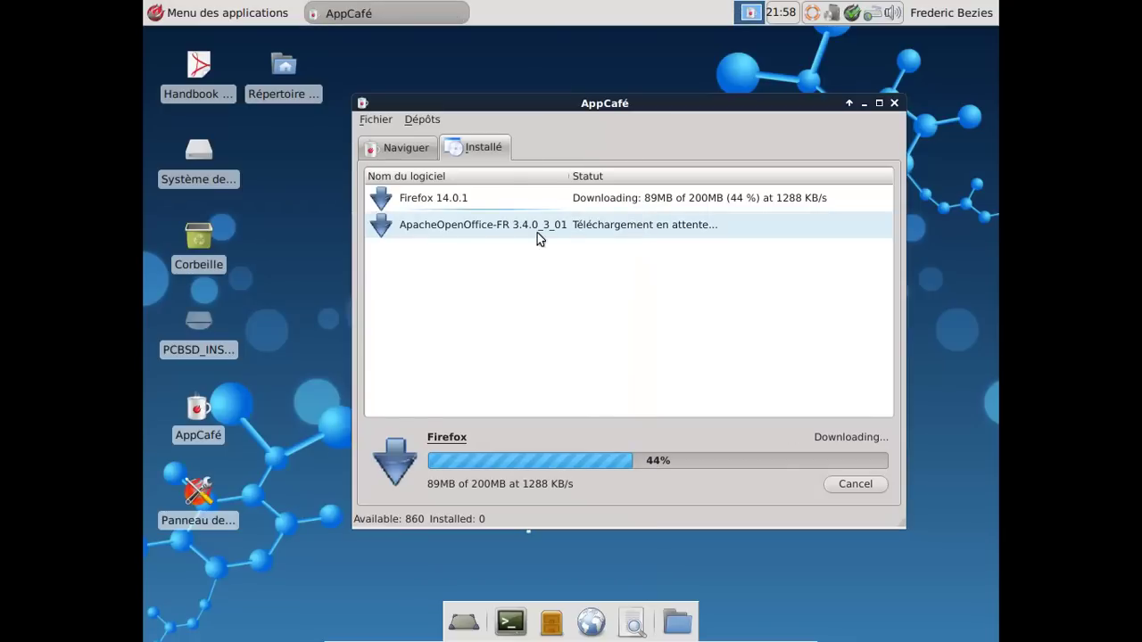
click(312, 263)
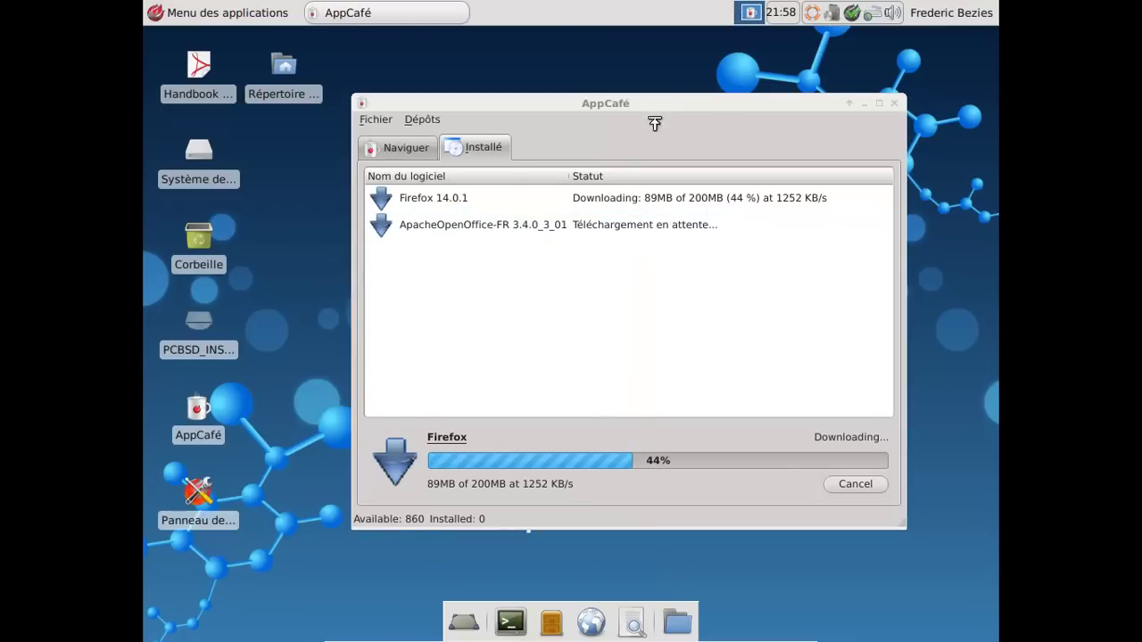
Step: Open a terminal emulator and display the full system and kernel information with uname -a
click(239, 19)
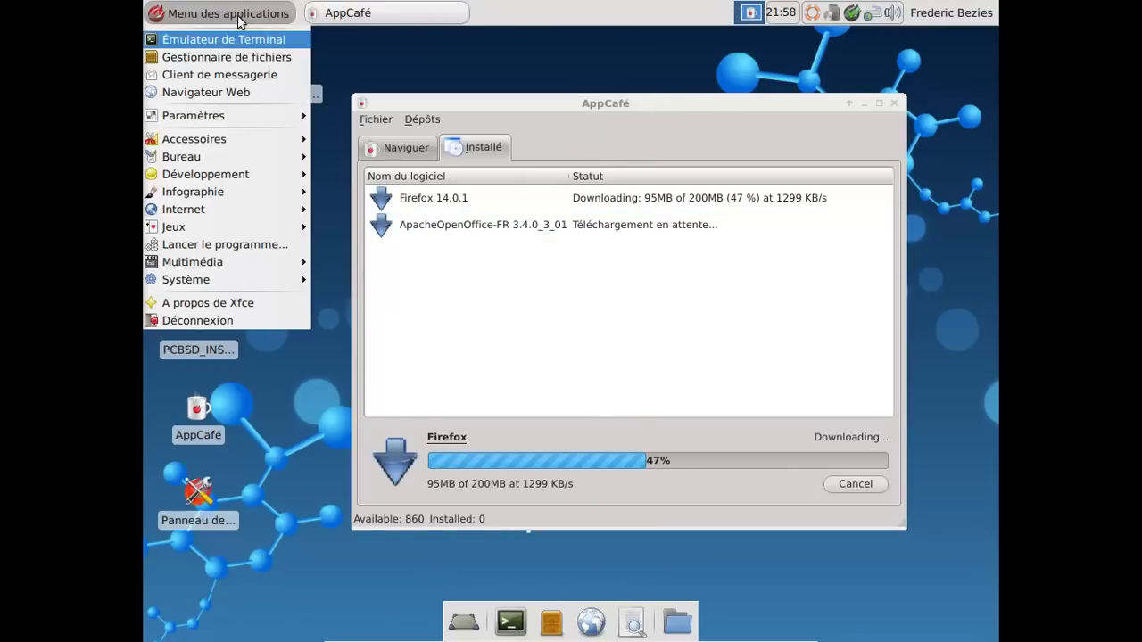
click(262, 41)
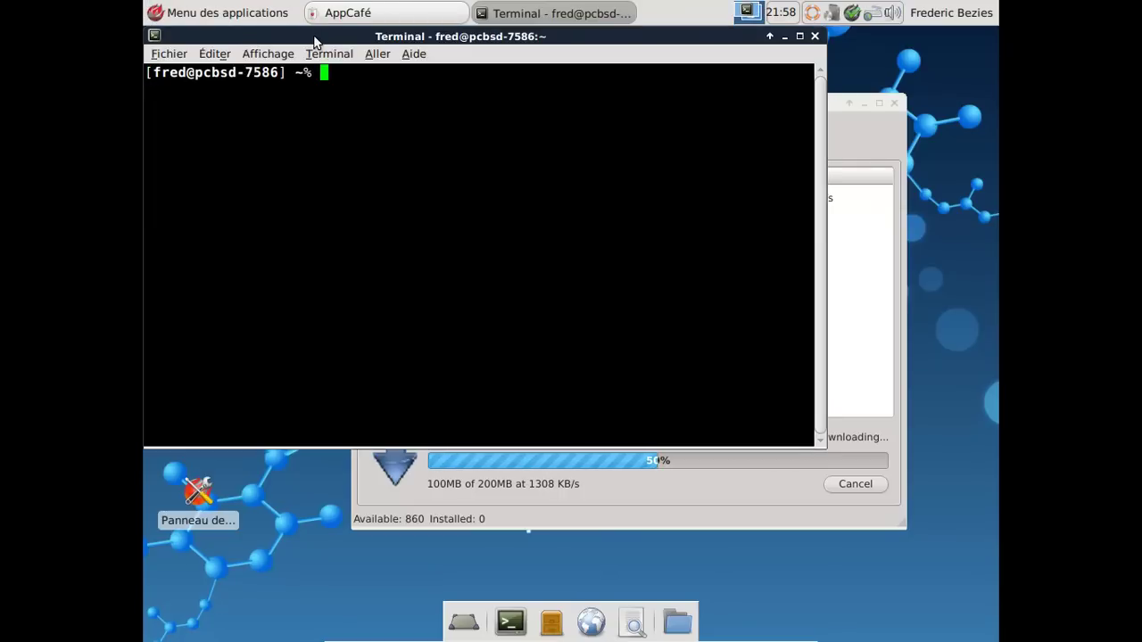
text(uname -a)
key(Return)
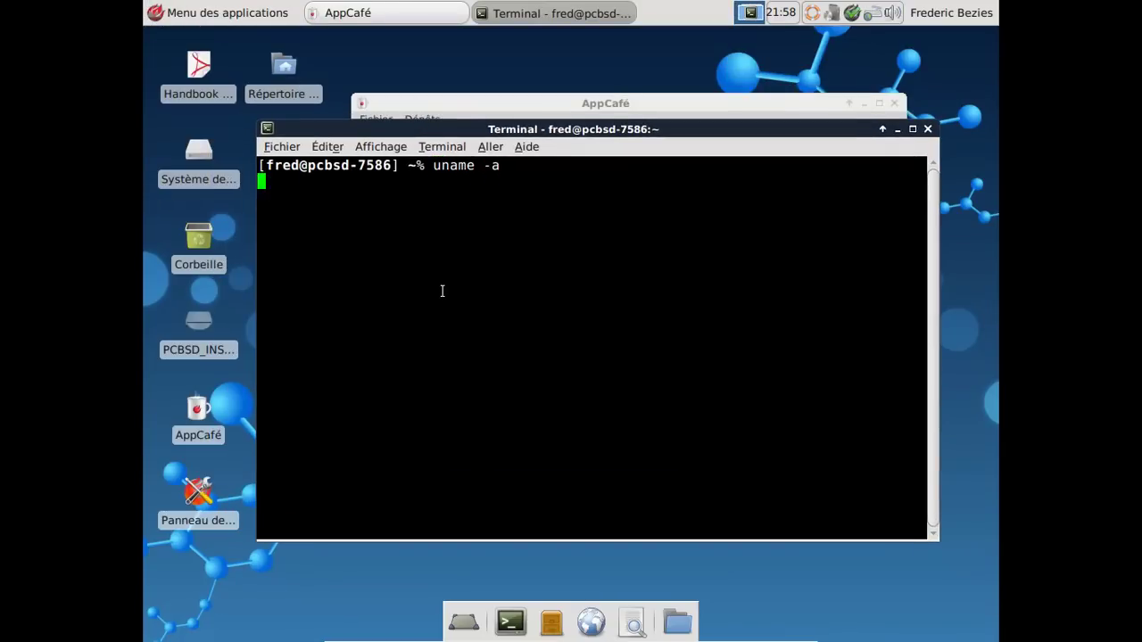
Step: List disk usage of the mounted filesystems in human-readable sizes with df -h, and exit the terminal session
text(df -h)
key(Return)
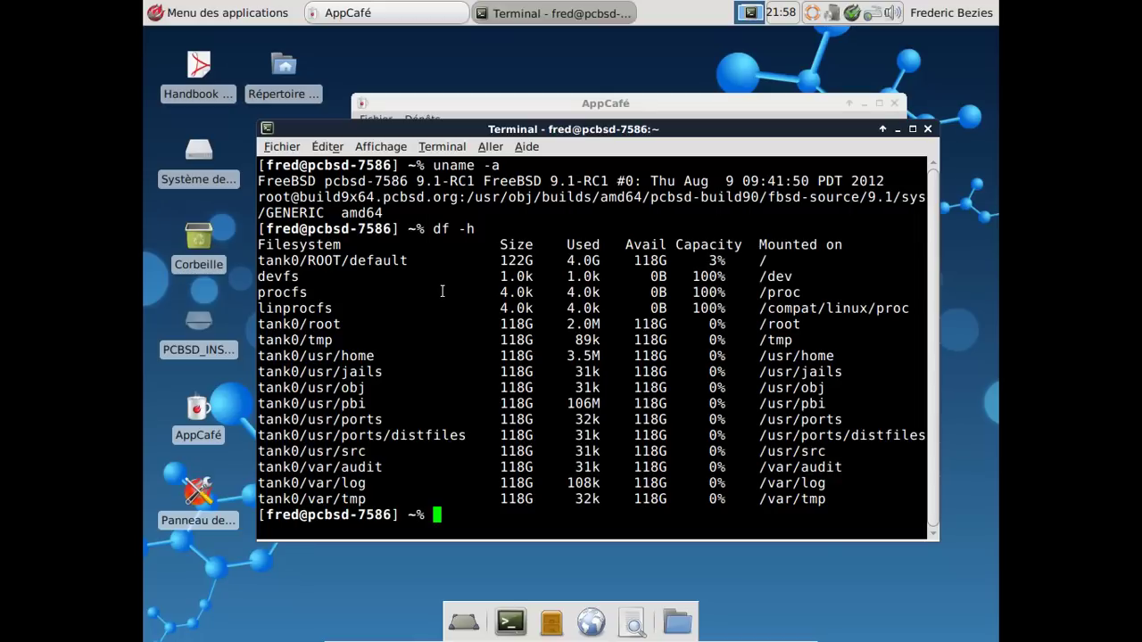
text(exit)
key(Return)
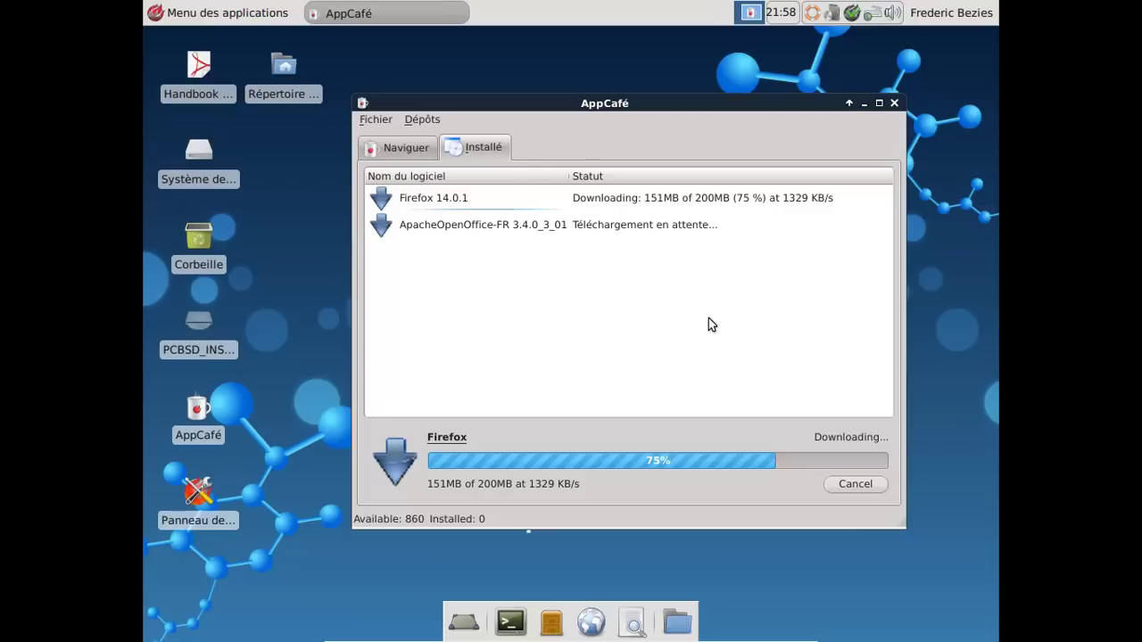
Step: Launch Emacs from the Développement applications and shrink its window to about 79x30 characters, clear of the dock
click(227, 16)
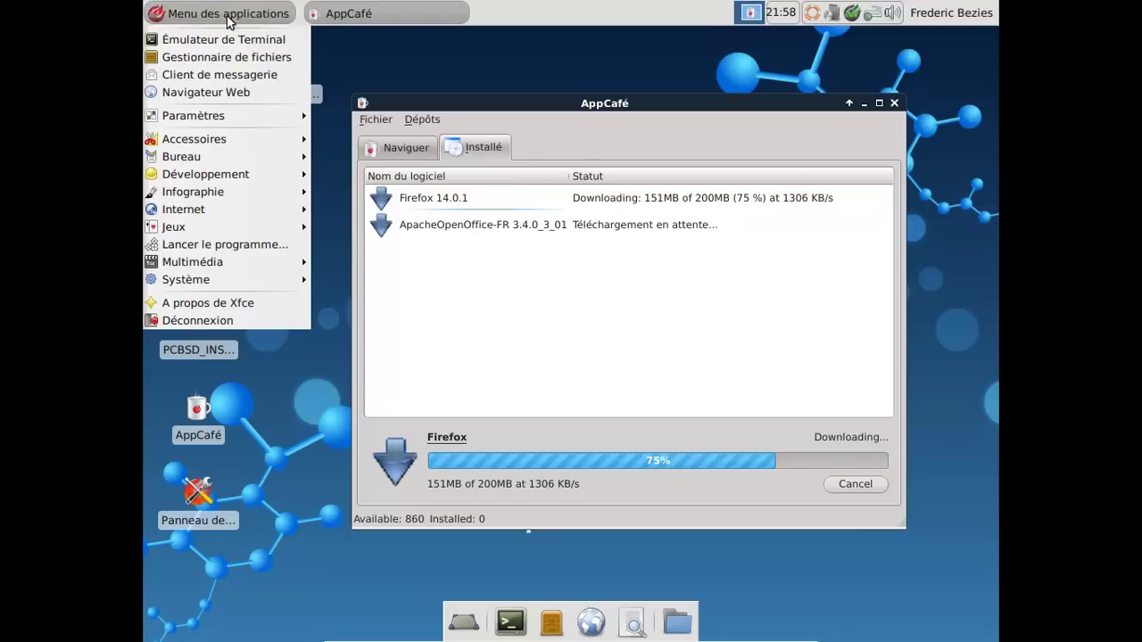
mouse_move(223, 141)
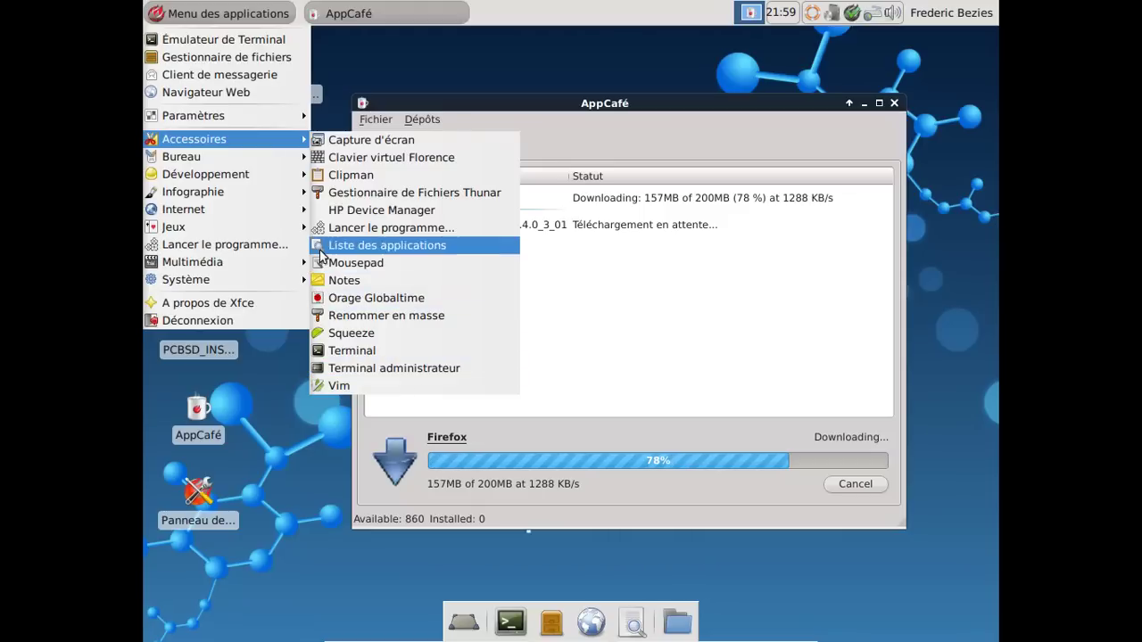
mouse_move(272, 232)
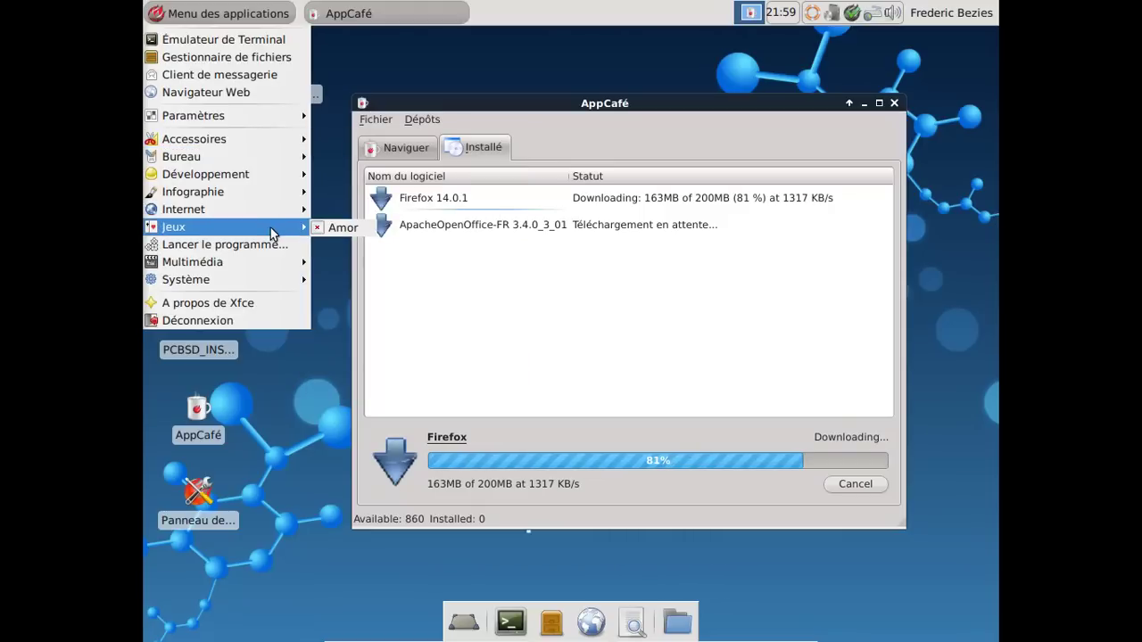
mouse_move(264, 264)
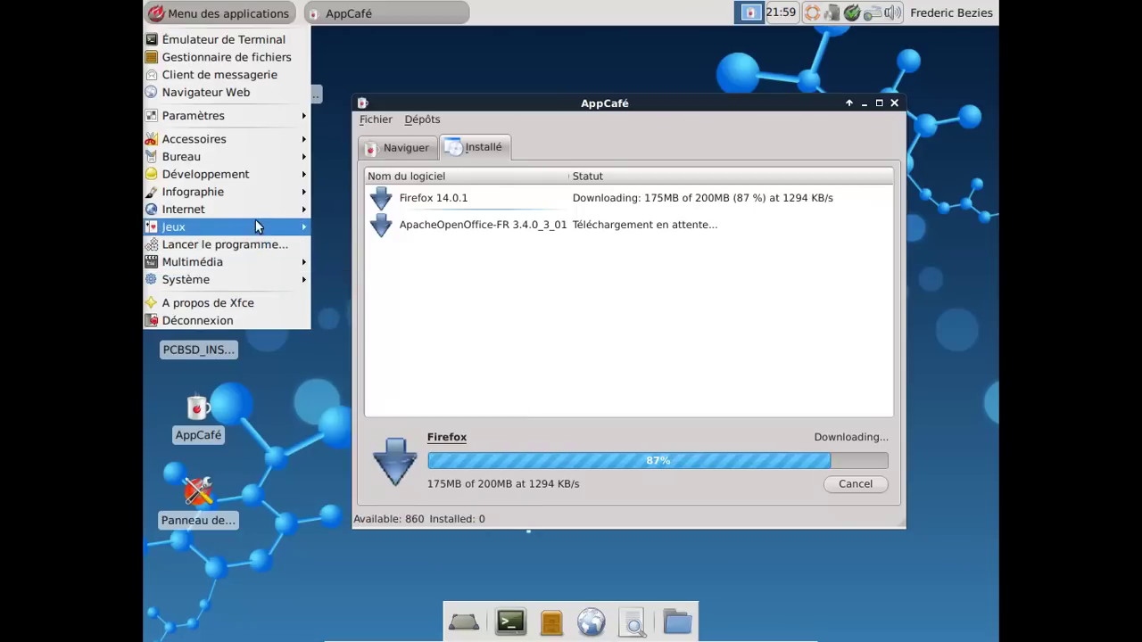
mouse_move(251, 196)
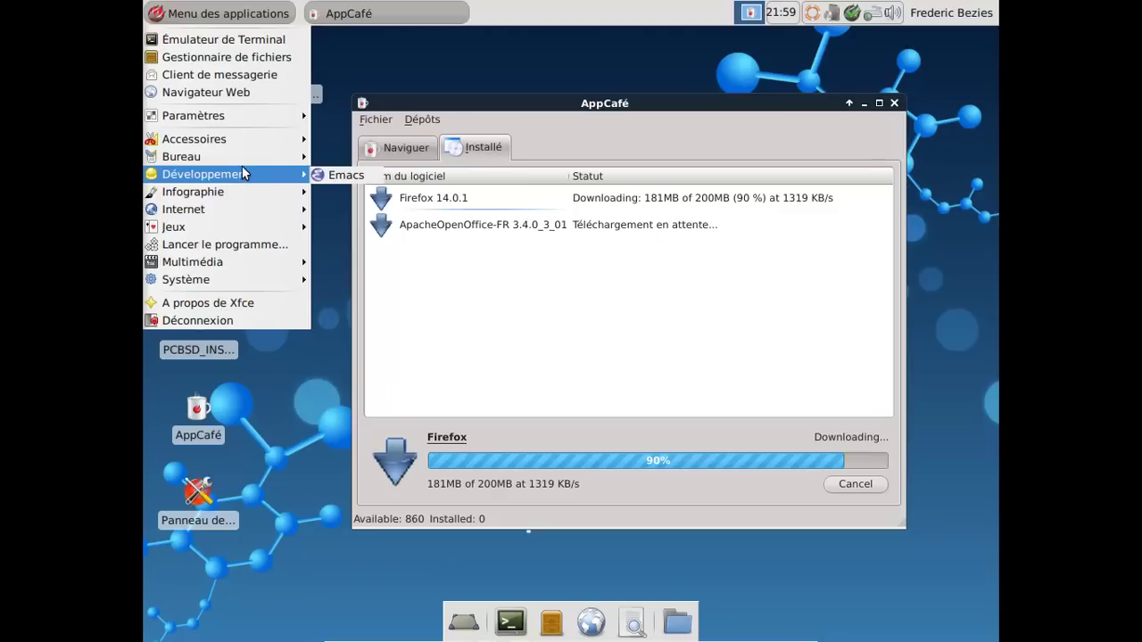
click(320, 173)
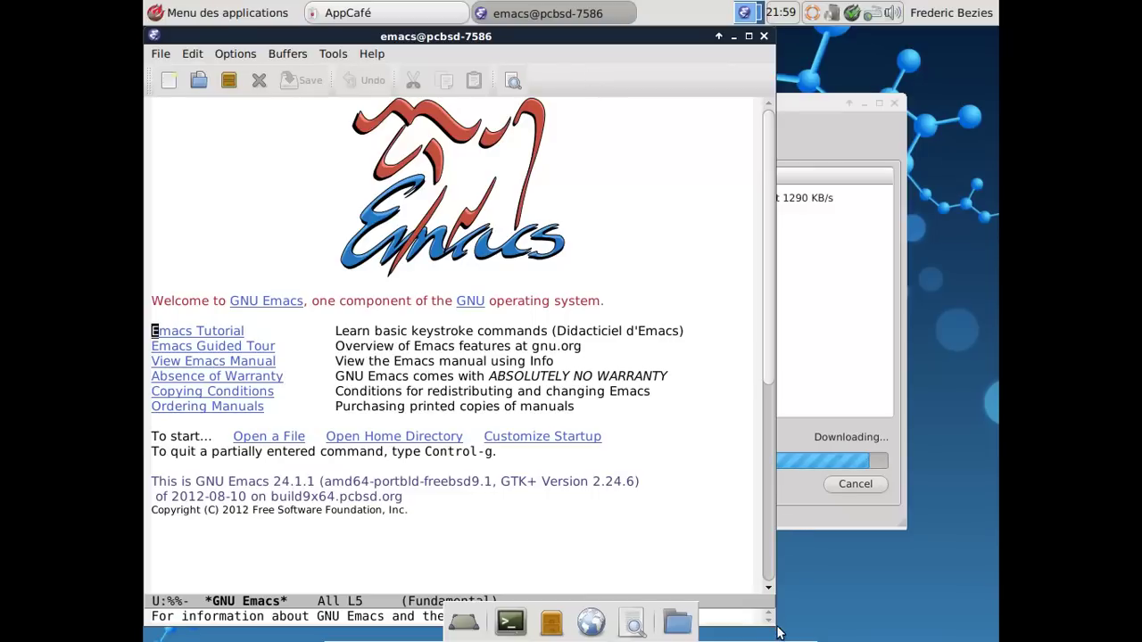
drag(764, 619, 756, 556)
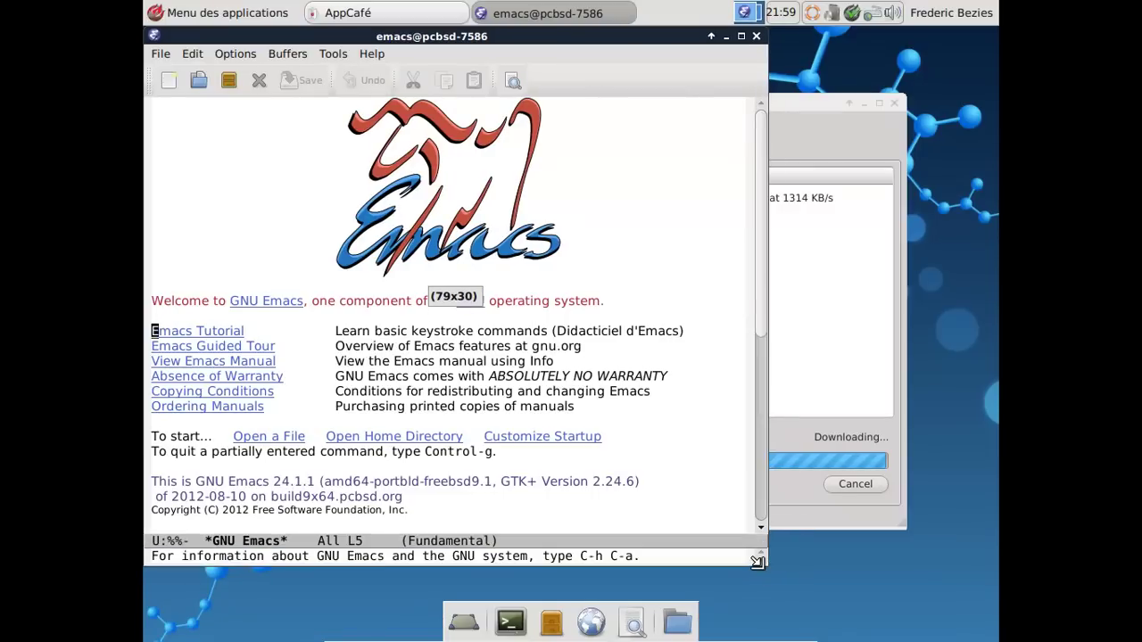
Step: Look through the tools and options that Emacs offers, including its calculators, games and comparison commands
click(332, 54)
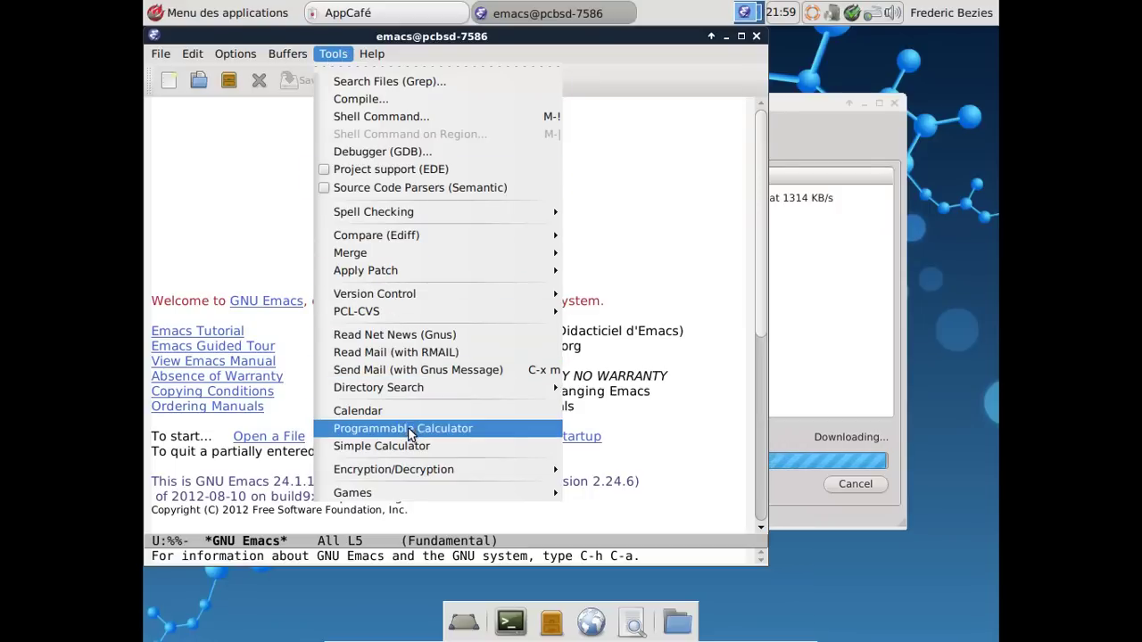
mouse_move(423, 496)
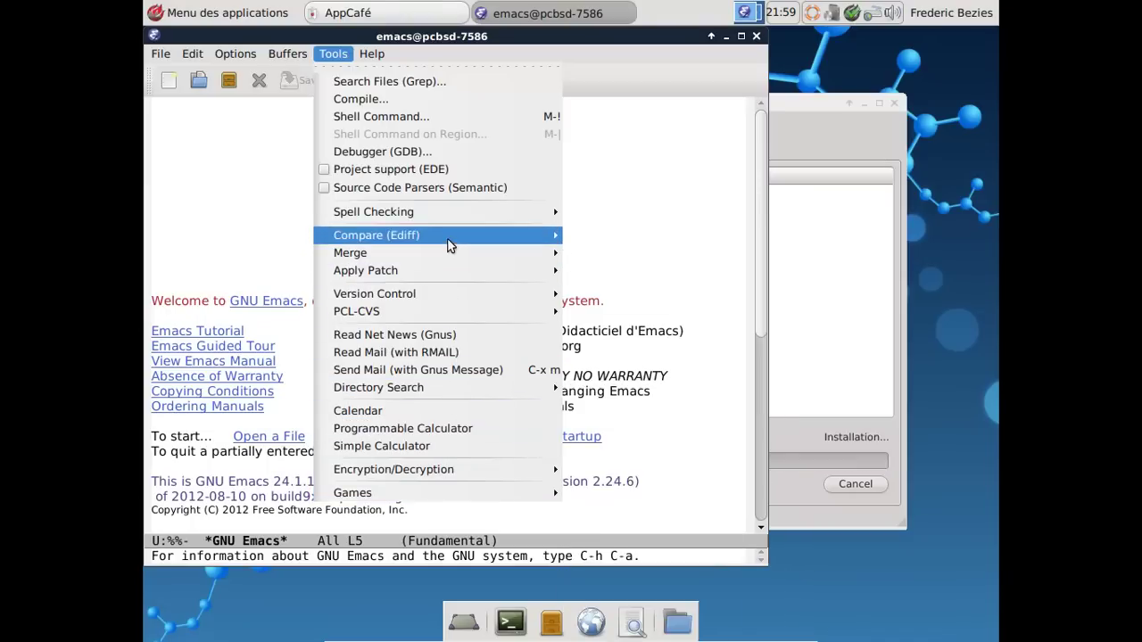
mouse_move(448, 211)
mouse_move(243, 53)
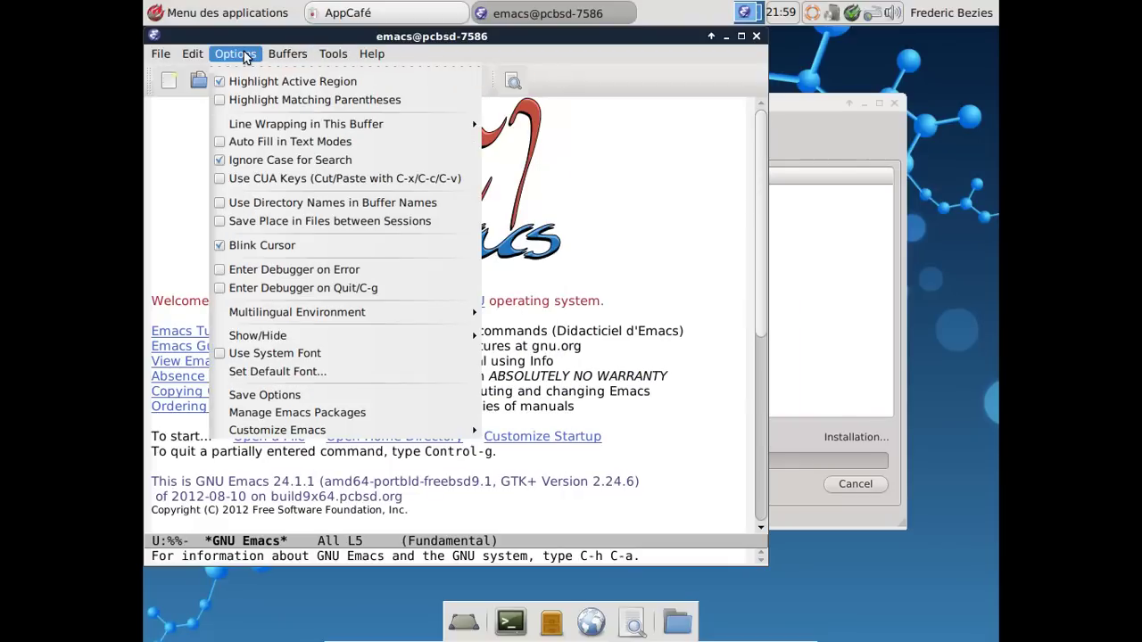
mouse_move(205, 55)
Step: Start the Emacs Psychotherapist and greet it with "Hello"
mouse_move(371, 59)
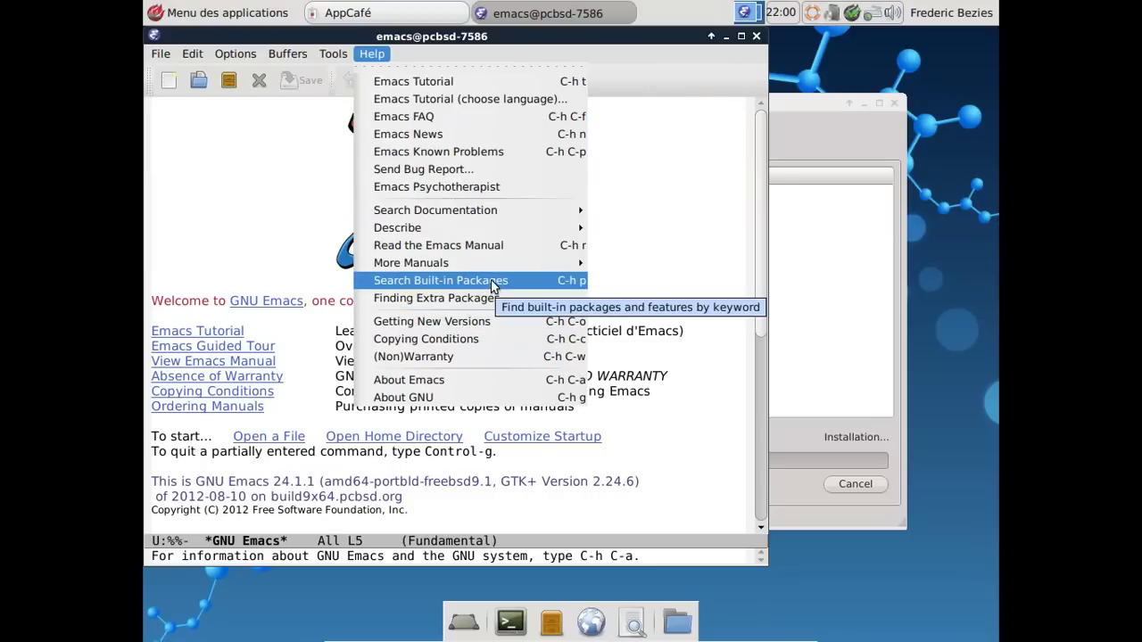
click(482, 187)
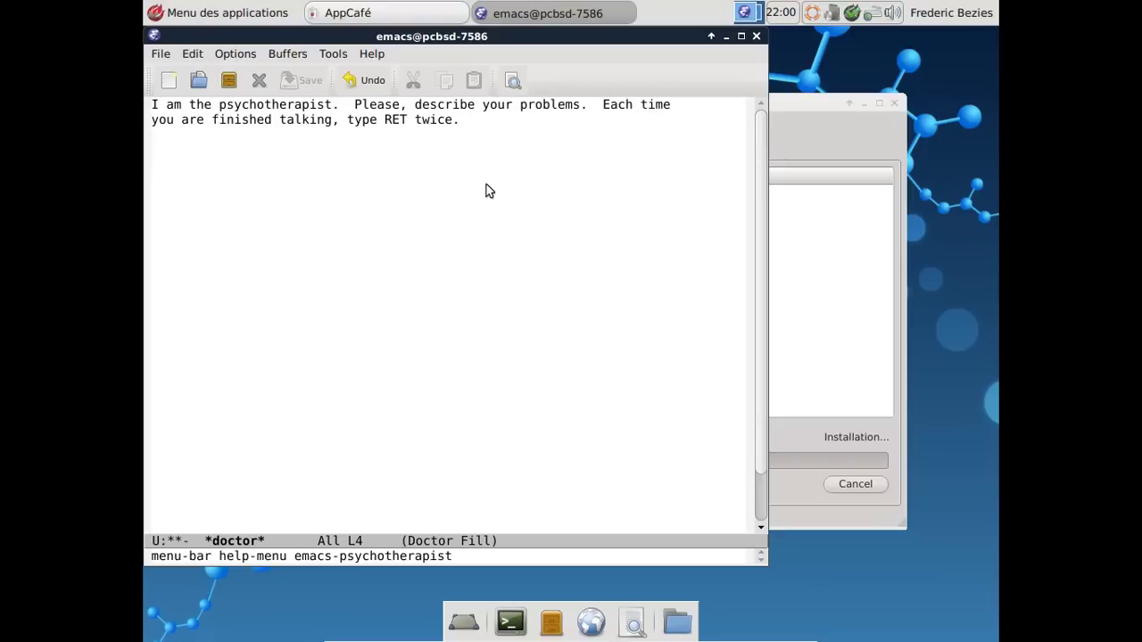
text(Hello)
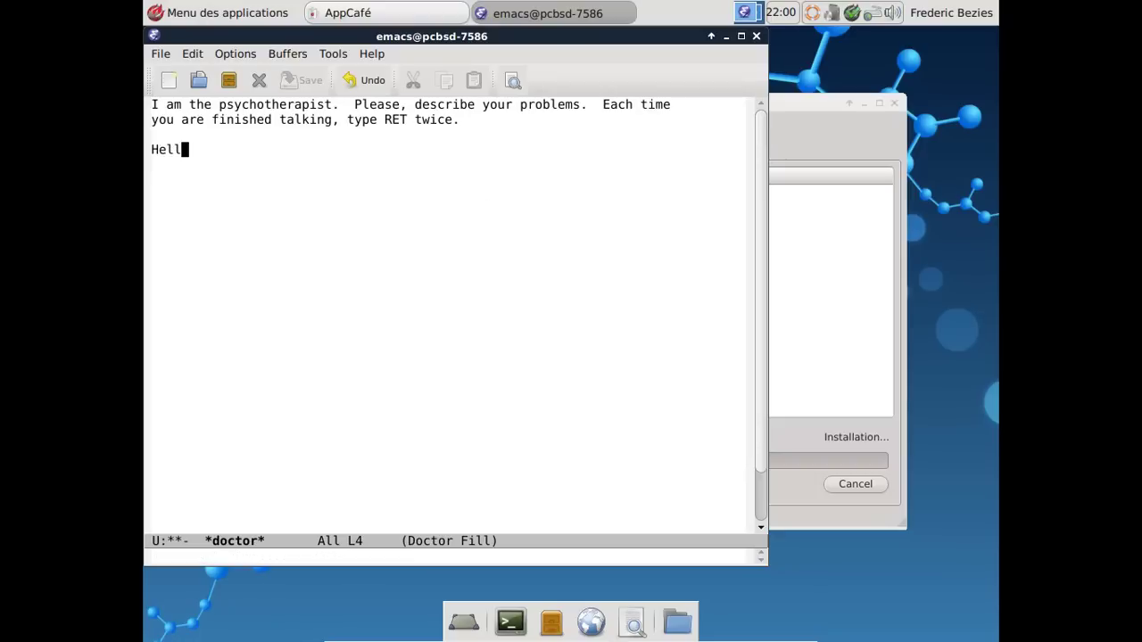
key(Return)
key(Return)
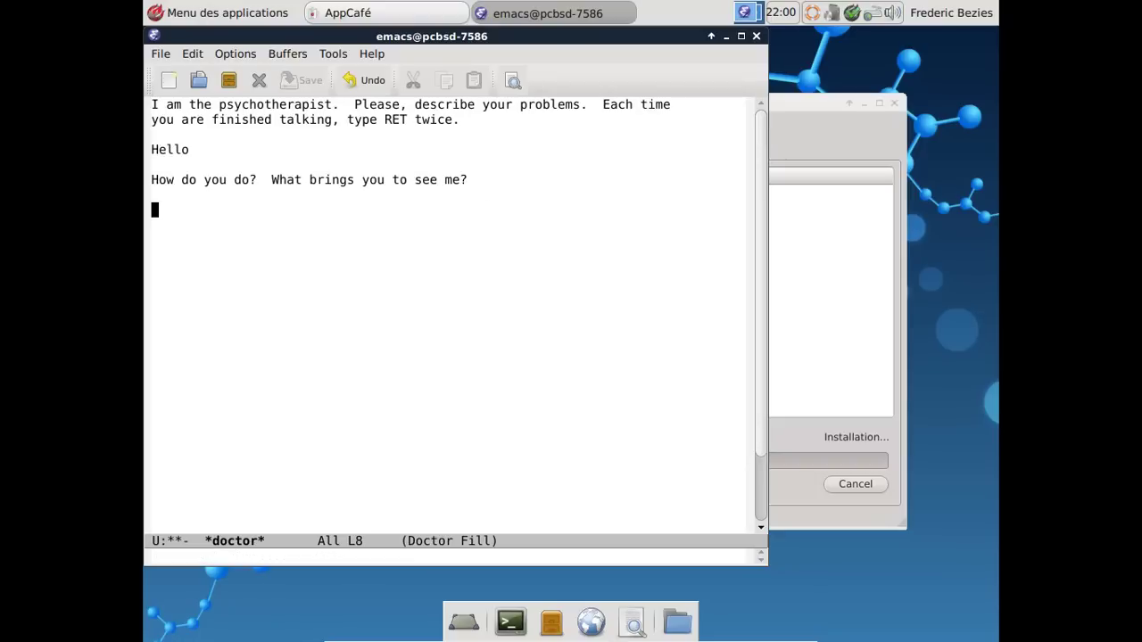
Step: Answer the psychotherapist's first two questions with "Being bored" and "I'm bored"
text(Being bored)
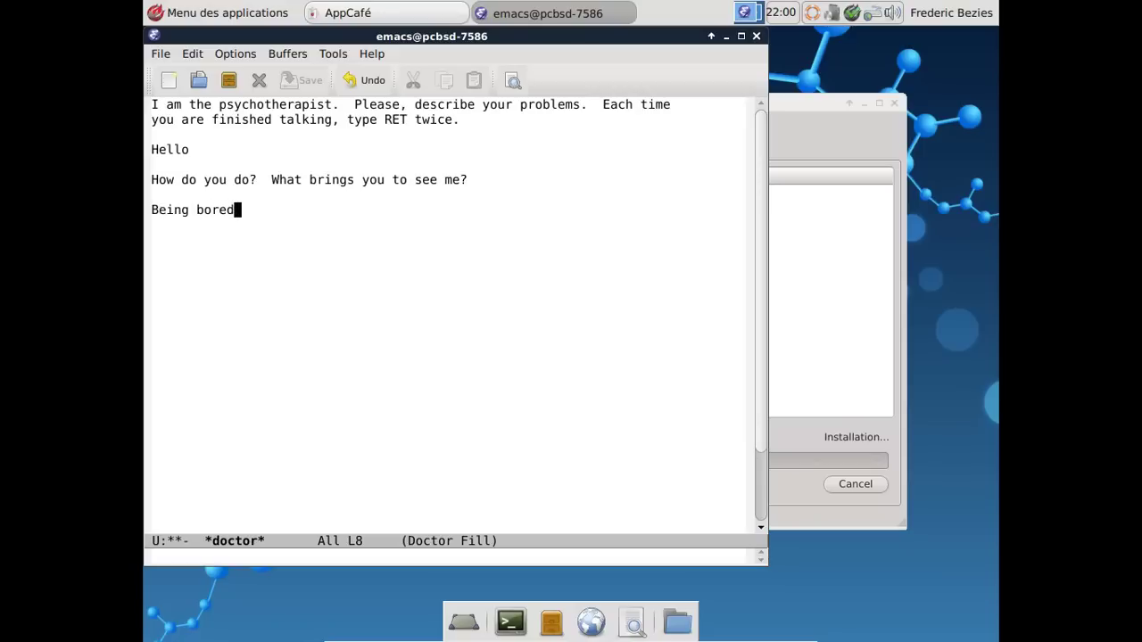
key(Return)
key(Return)
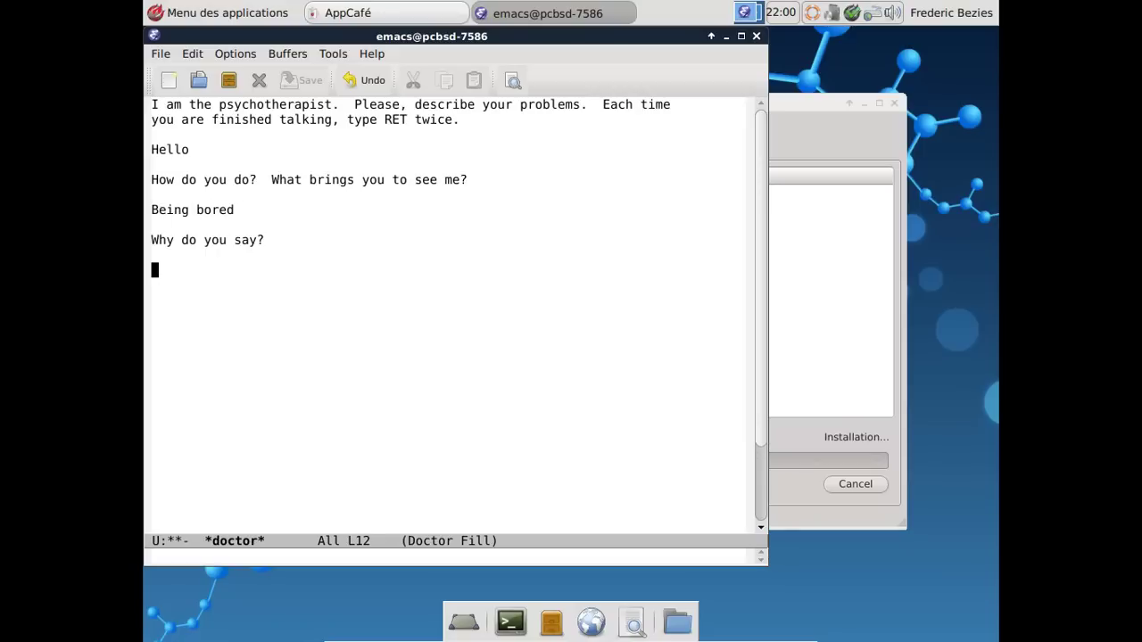
text(I'm bored)
key(Return)
key(Return)
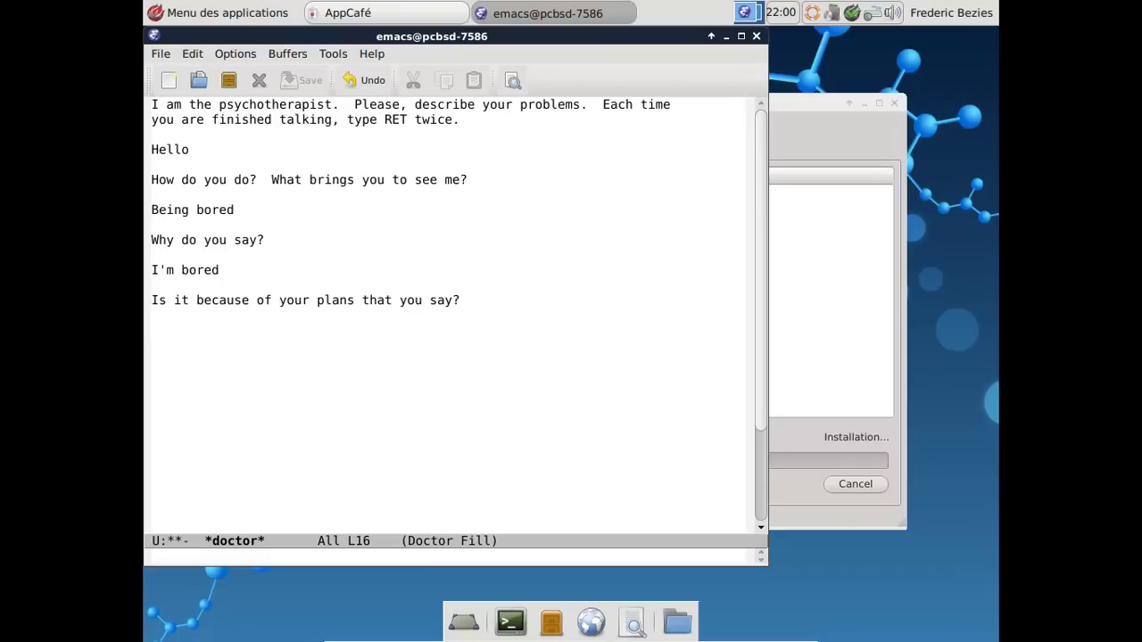
Step: Reply "yes" to the psychotherapist's question about your plans
text(yes)
key(Return)
key(Return)
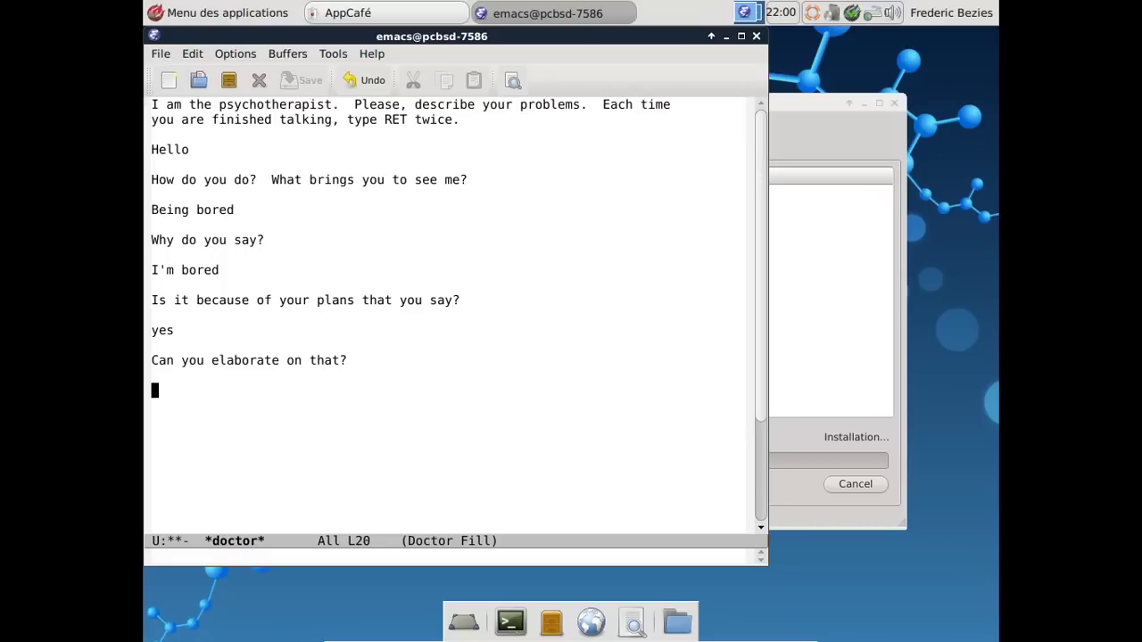
Step: Elaborate for the psychotherapist with the reply "I'm testing an OS"
text(I)
text( m testing a bo)
text(r)
key(BackSpace)
key(BackSpace)
key(BackSpace)
key(BackSpace)
text(n OS)
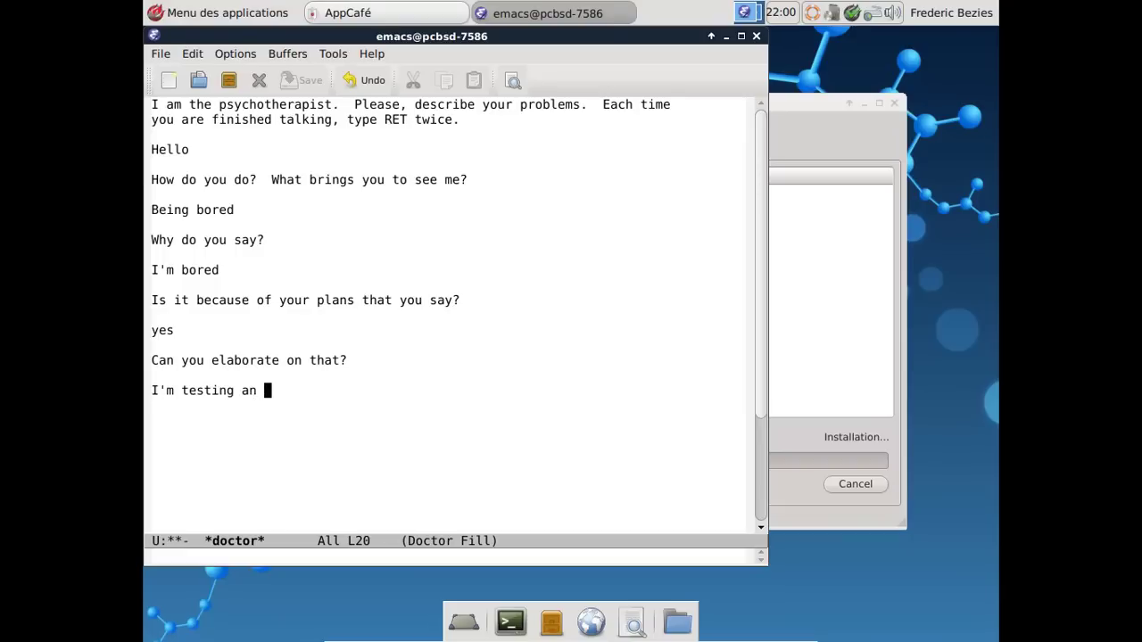
key(Return)
key(Return)
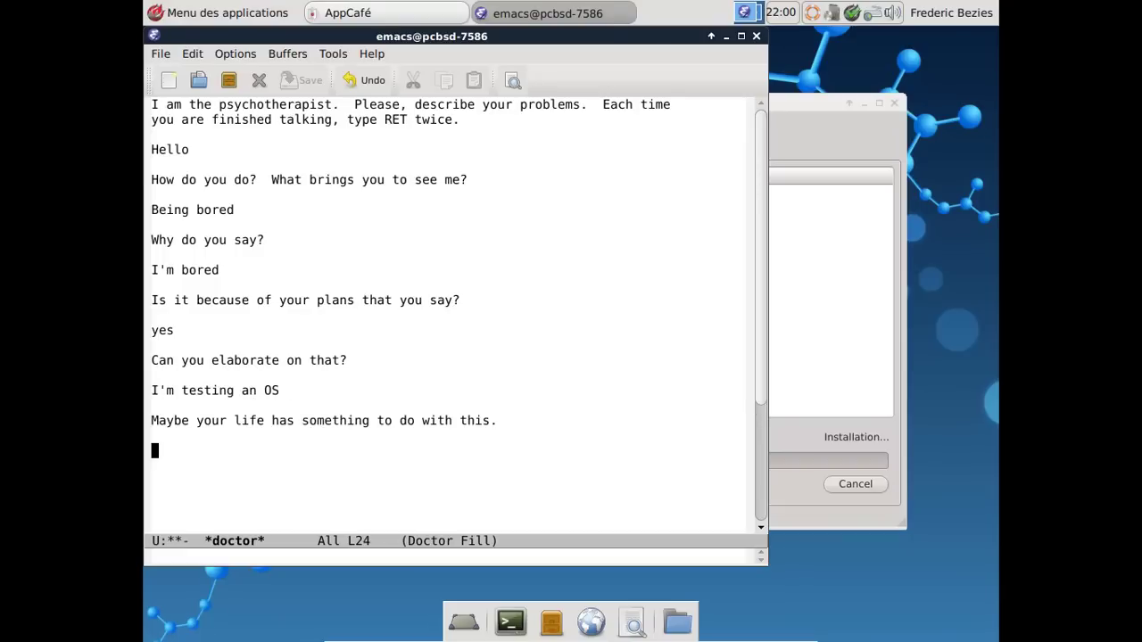
Step: Reply "No !" to the psychotherapist, and answer its request to continue with "Continue what ?"
text(No !)
key(Return)
key(Return)
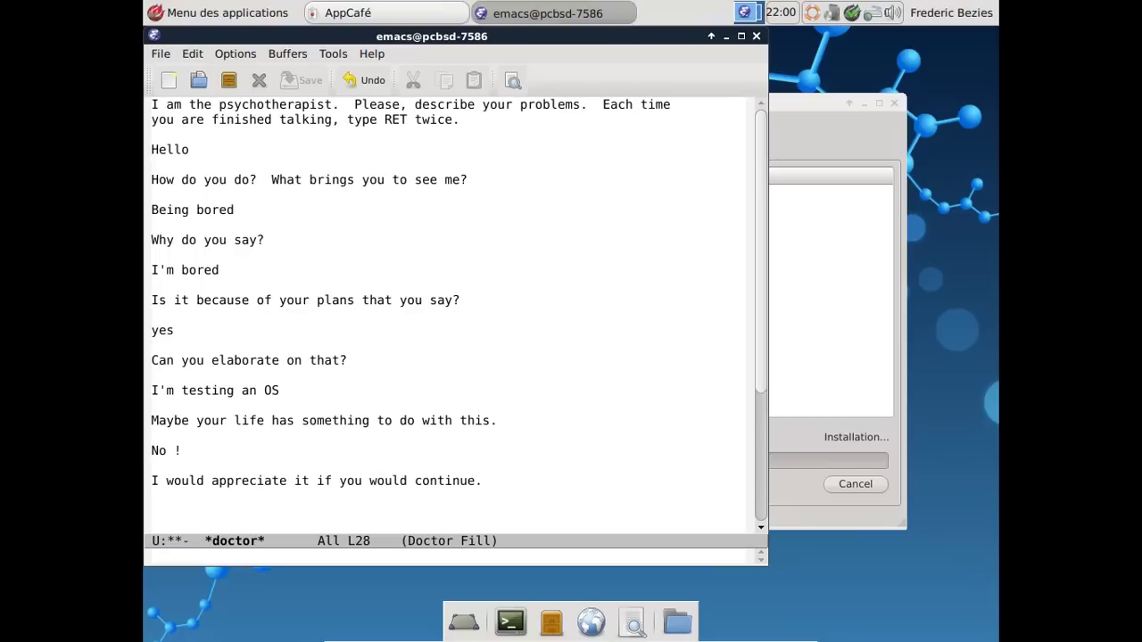
text(Continue what ?)
key(Return)
key(Return)
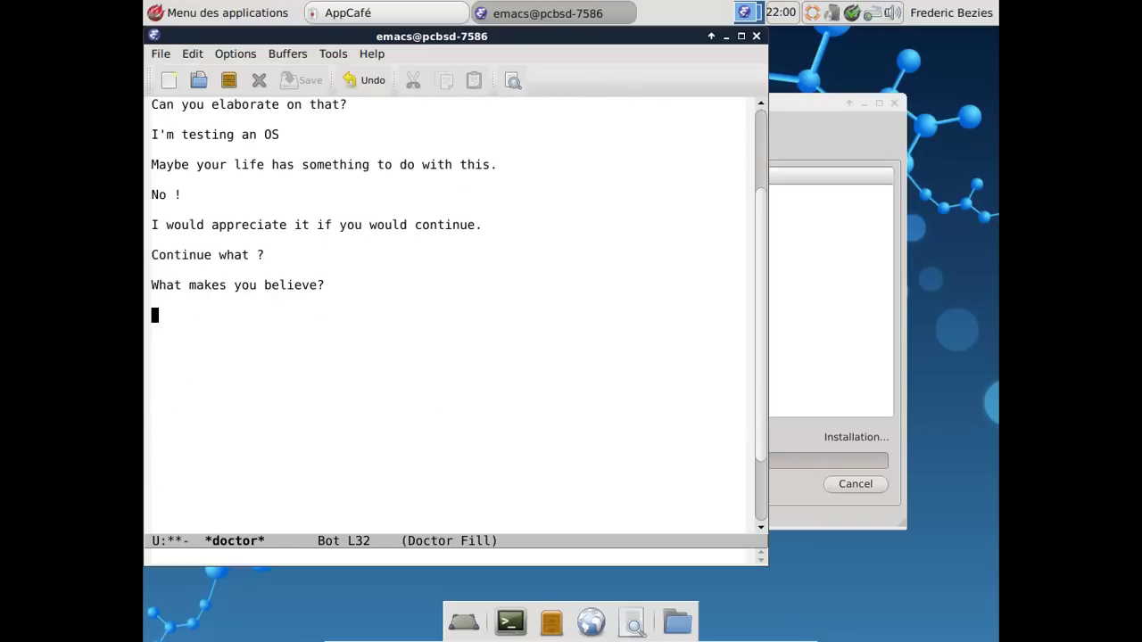
Step: Answer the psychotherapist's next two questions with "Believe what ?" and "I don't care about people !"
text(Believe what ?)
key(Return)
key(Return)
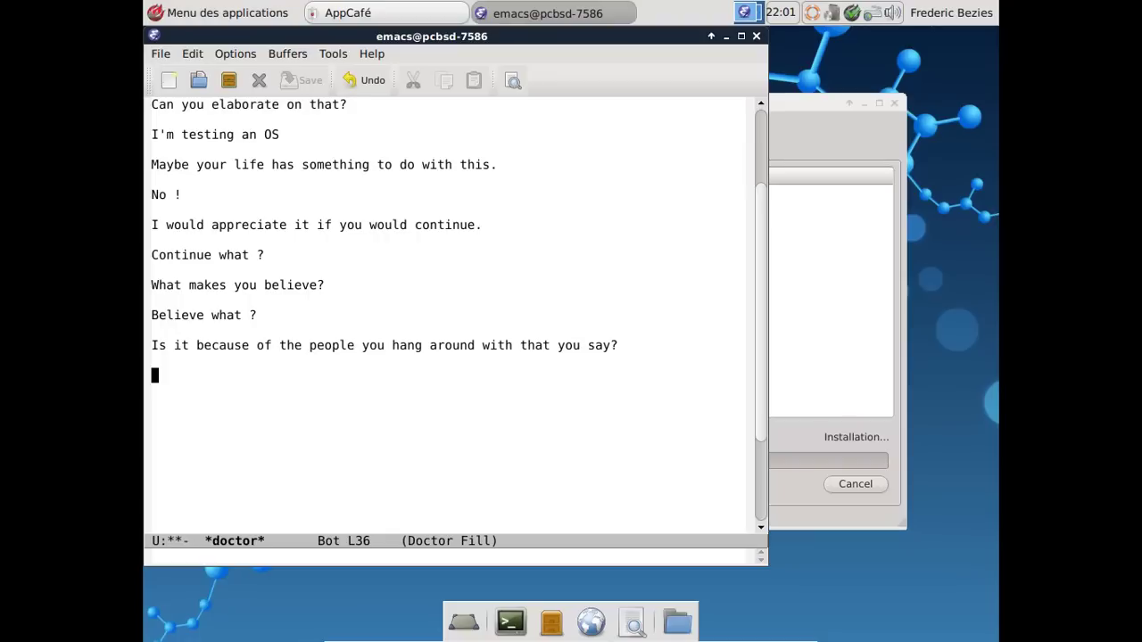
text(I don't care about)
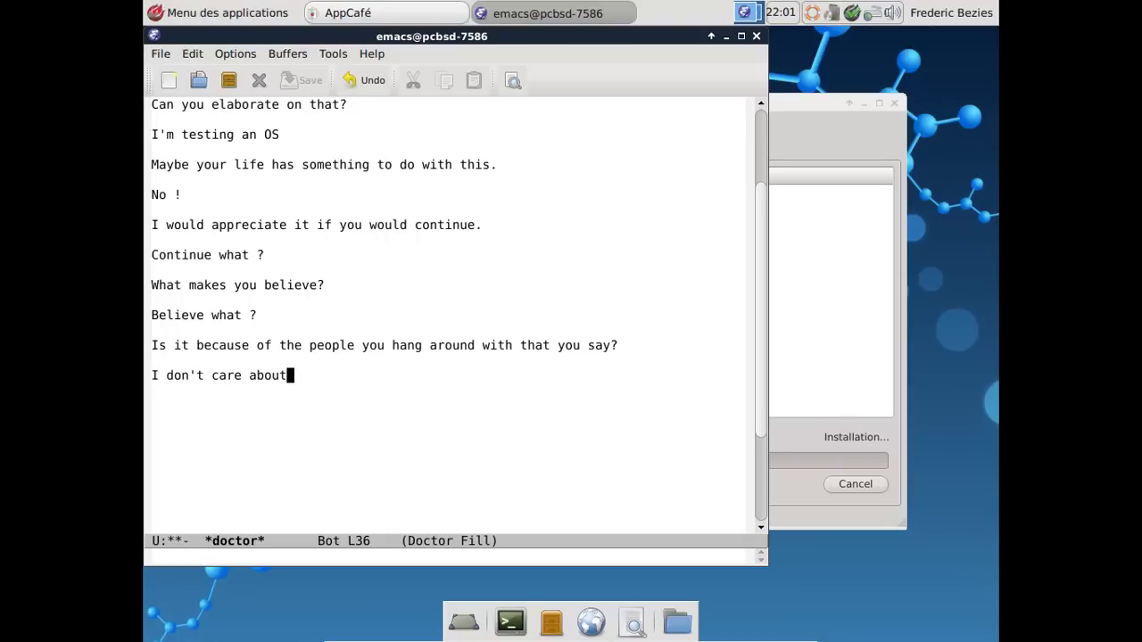
text( people !)
key(Return)
key(Return)
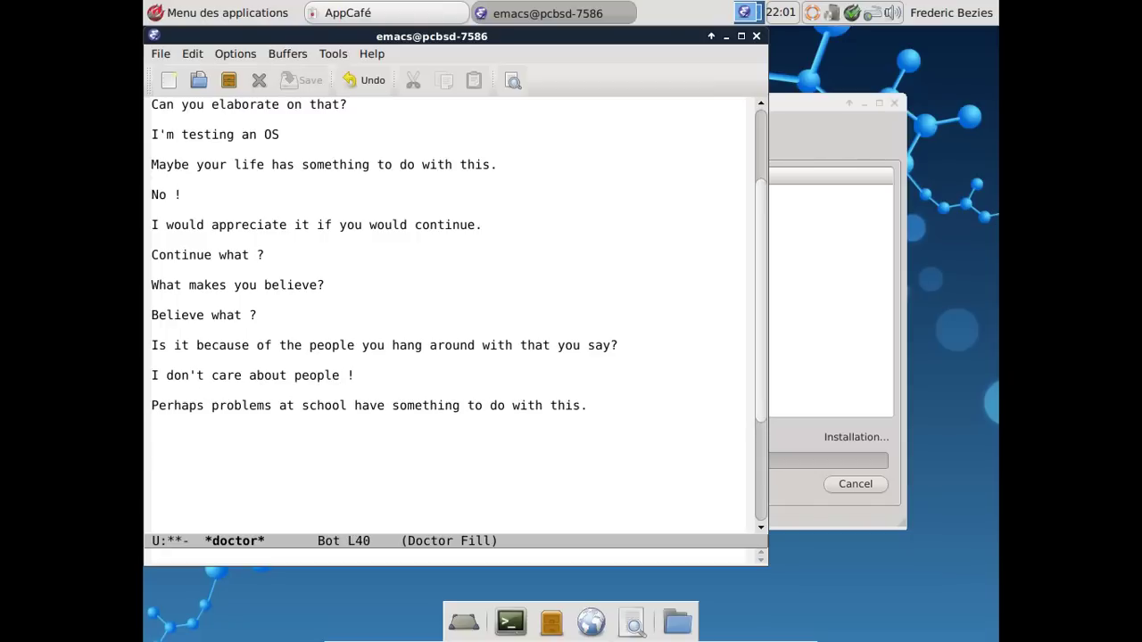
text(and my a)
key(BackSpace)
key(BackSpace)
key(BackSpace)
key(BackSpace)
key(BackSpace)
key(BackSpace)
key(BackSpace)
key(BackSpace)
key(BackSpace)
text(Bite)
key(BackSpace)
key(BackSpace)
key(BackSpace)
key(BackSpace)
key(BackSpace)
Step: Submit a blank reply to the psychotherapist, and answer its prompt about school with "Bite my shiny ass"
key(Return)
key(Return)
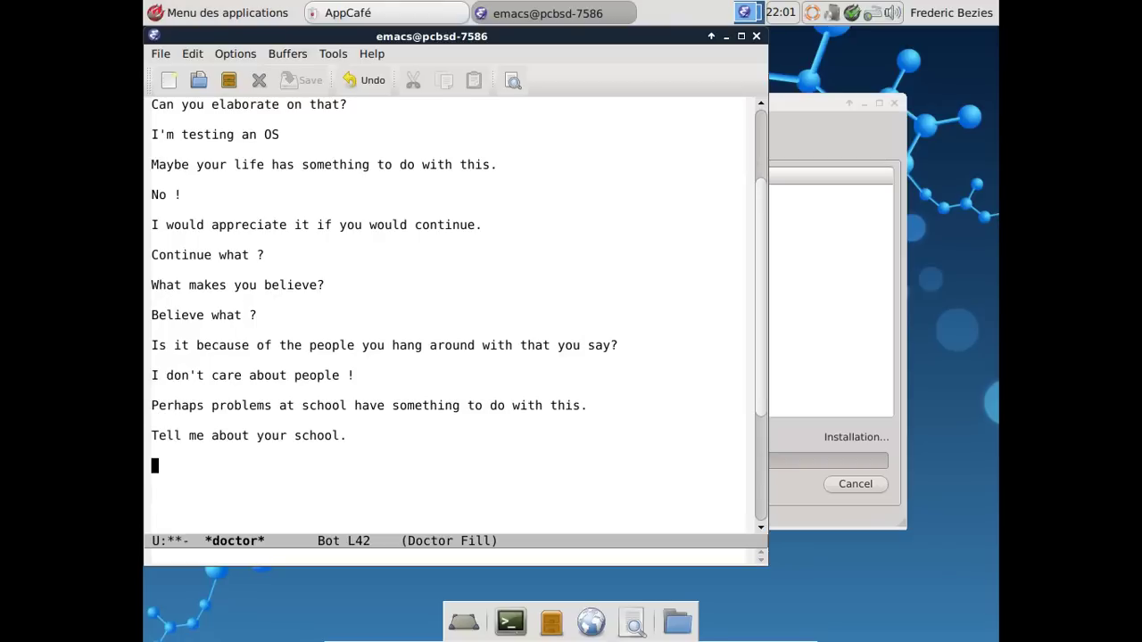
text(Bite my shiu)
key(BackSpace)
key(BackSpace)
text(iuny)
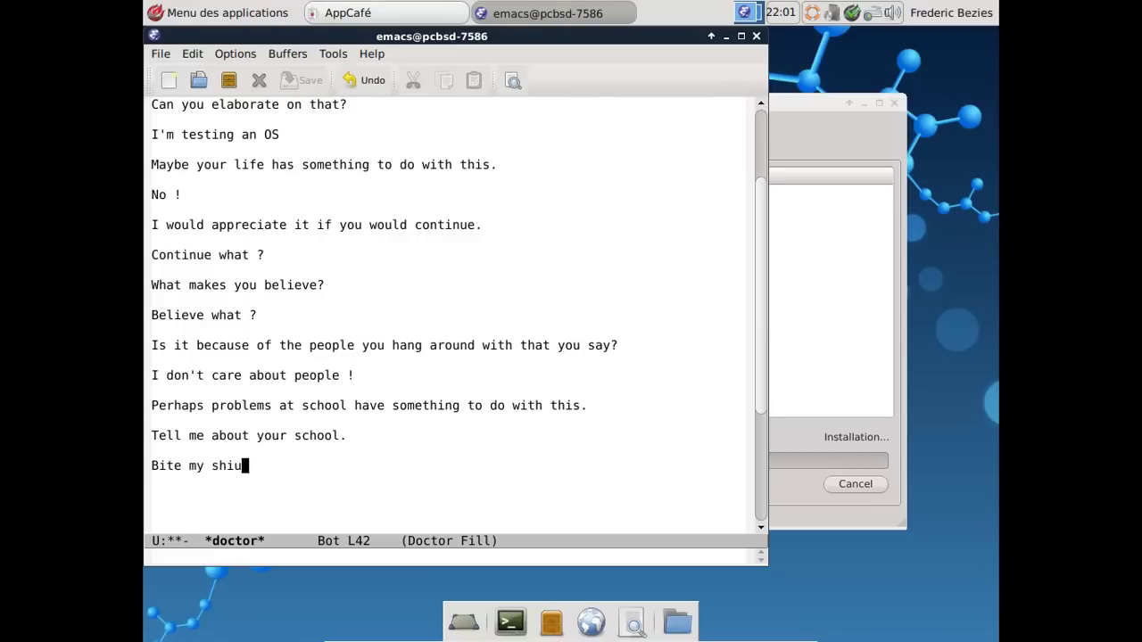
key(BackSpace)
key(BackSpace)
key(BackSpace)
text(ny ass)
key(Return)
key(Return)
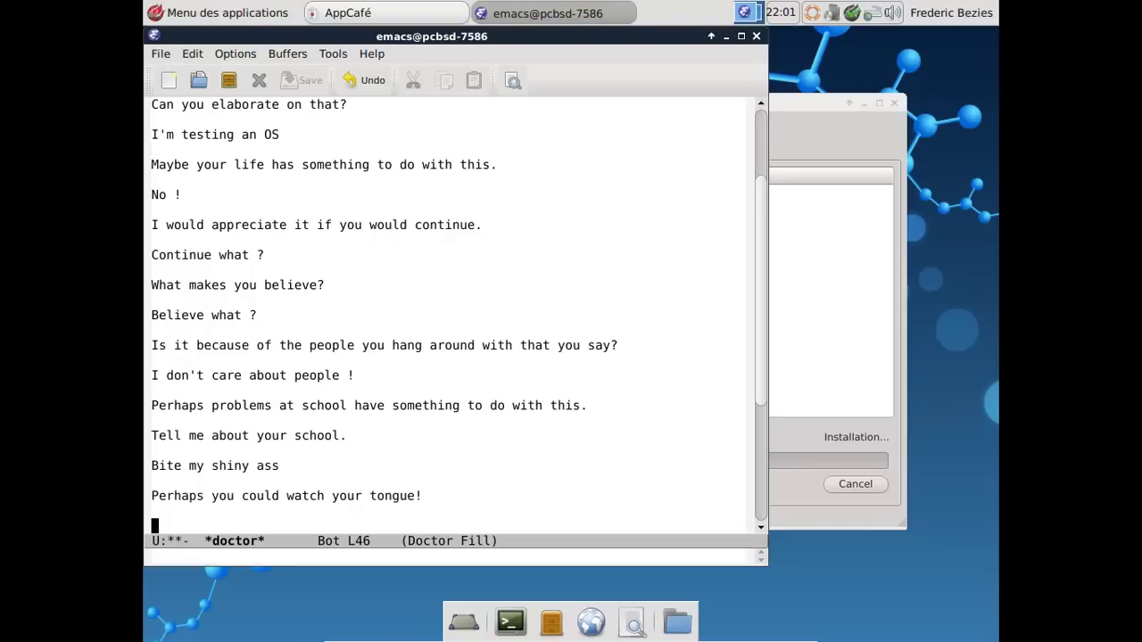
Step: Respond to the psychotherapist's remark with "My tongue ?" and answer its follow-up question with "Yes"
text(My tongue ?)
key(Return)
key(Return)
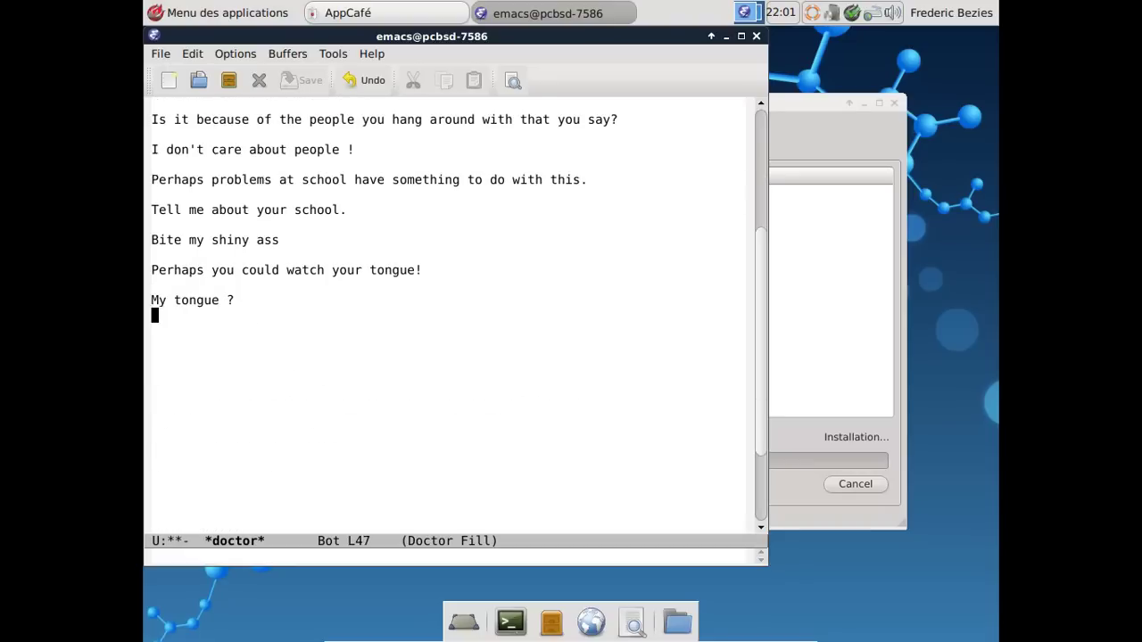
text(Yes)
key(Return)
key(Return)
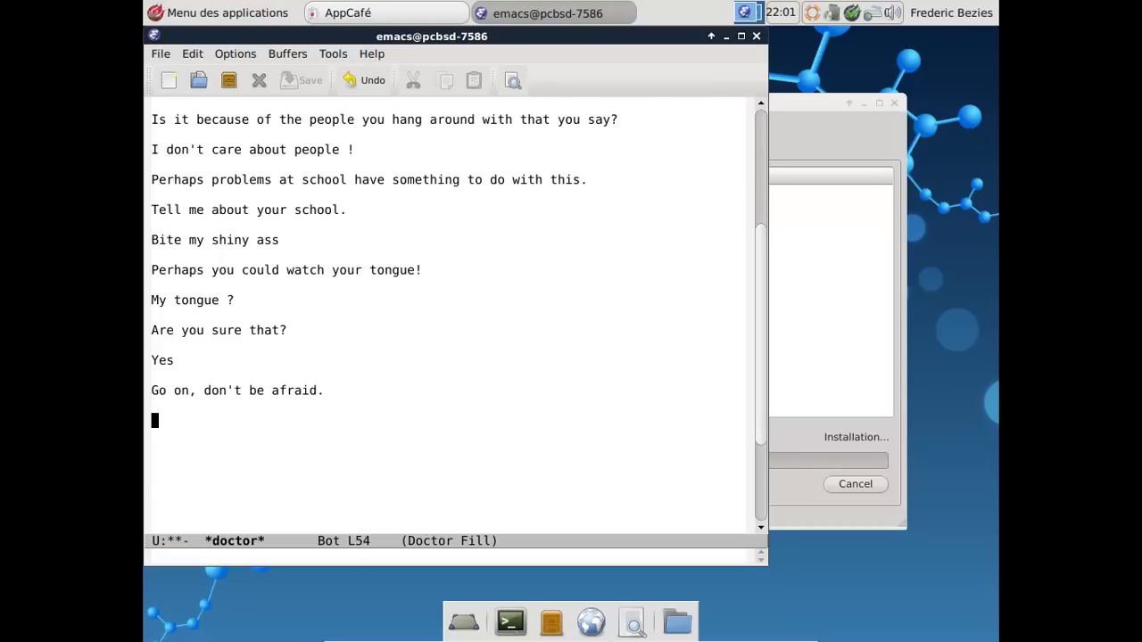
Step: Send the psychotherapist the reply "Bite my really shiny ass !"
text(Bite my really s)
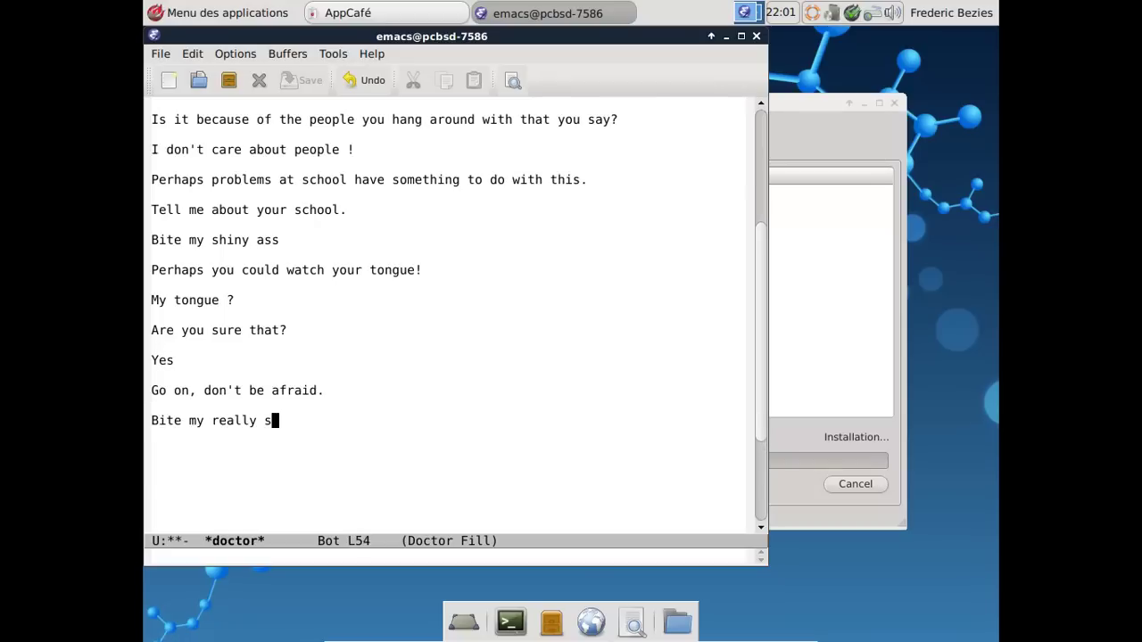
text(hiny ass !)
key(Return)
key(Return)
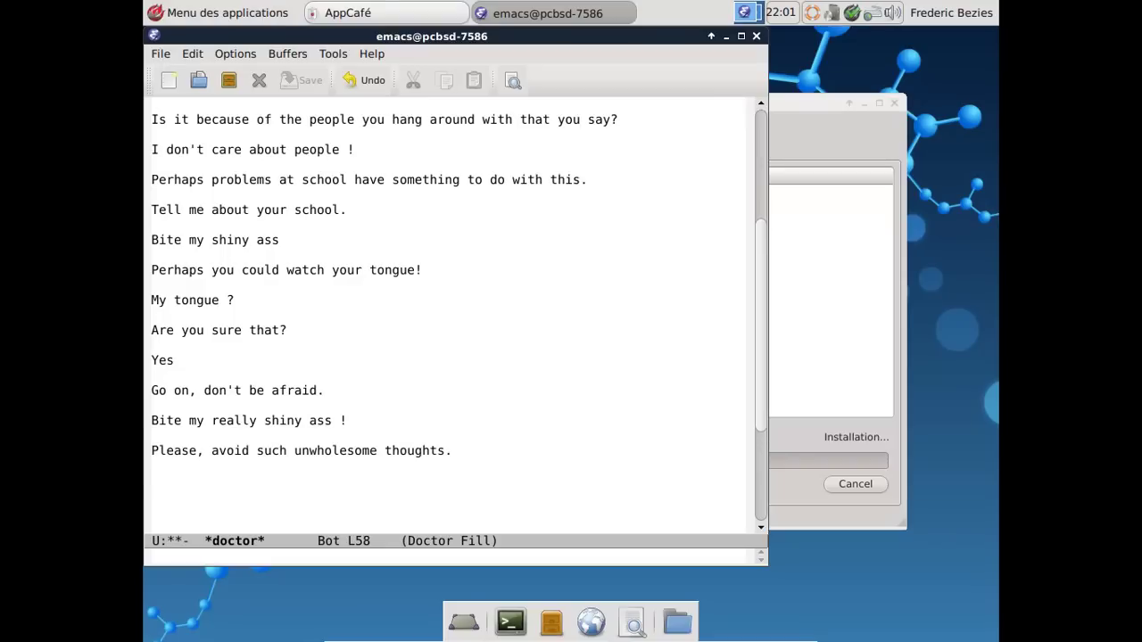
Step: Check the installation progress in AppCafé, and return to Emacs to reply "Really ?" to the psychotherapist
click(805, 108)
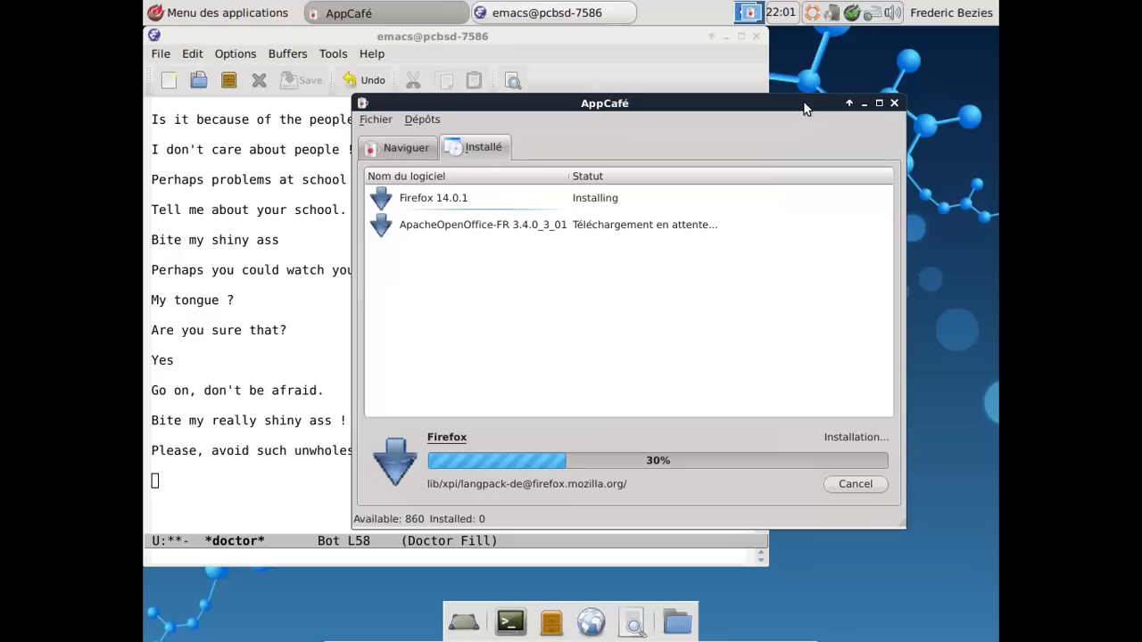
click(602, 37)
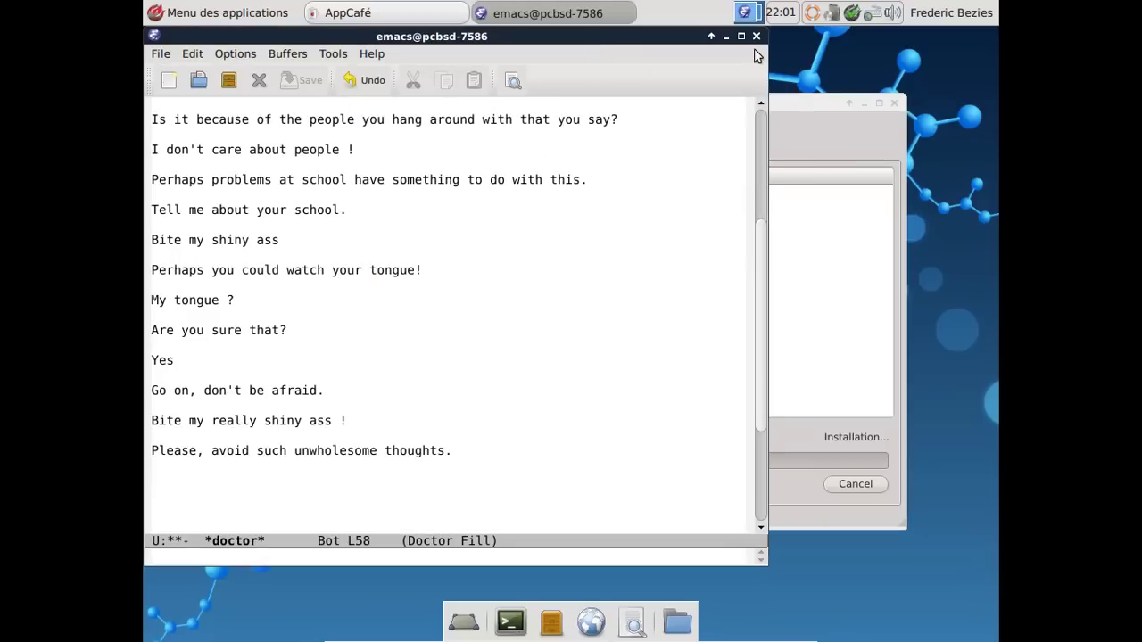
text(Really )
text(.)
key(BackSpace)
text(?)
key(Return)
key(Return)
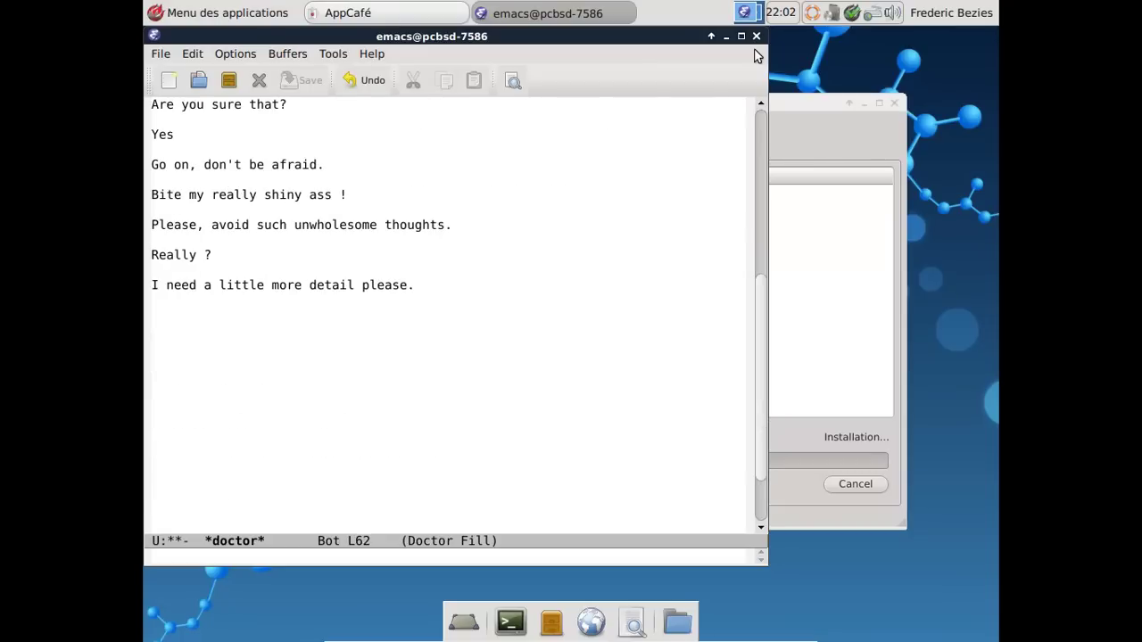
Step: Send the psychotherapist the replies "You suck !" and "You're the gutter !"
text(You suck !)
key(Return)
key(Return)
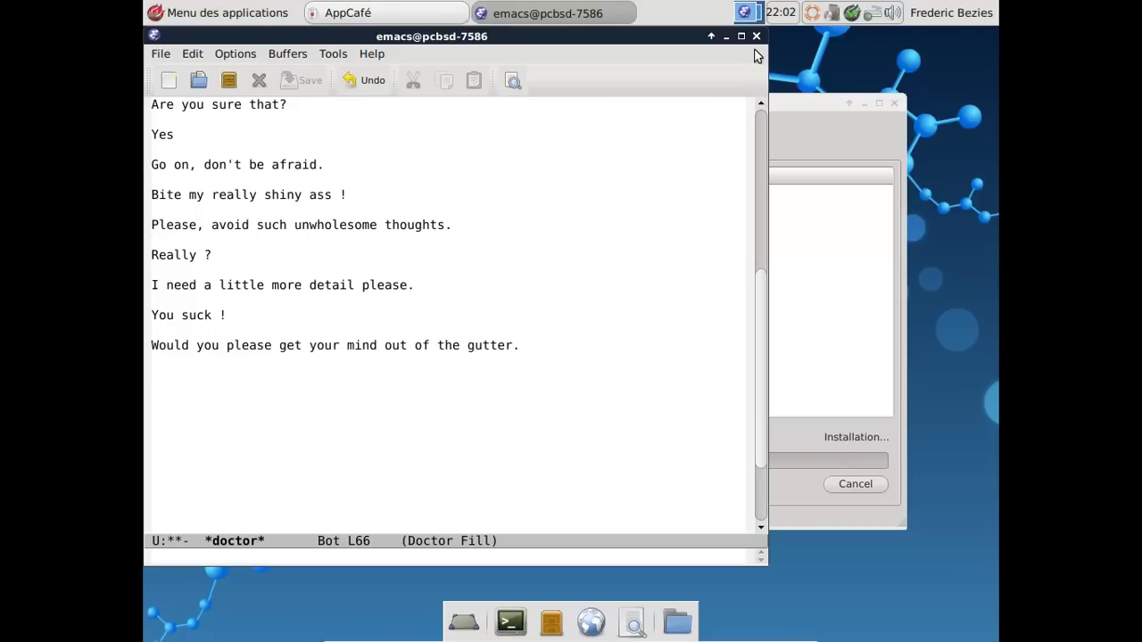
text(You're the gutter !)
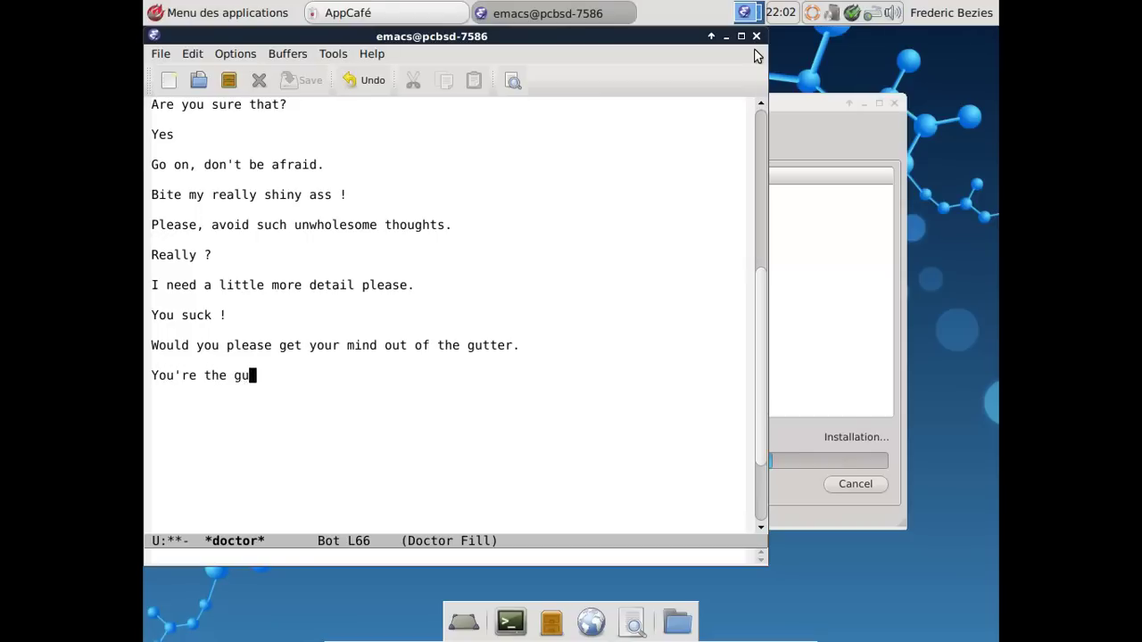
key(Return)
key(Return)
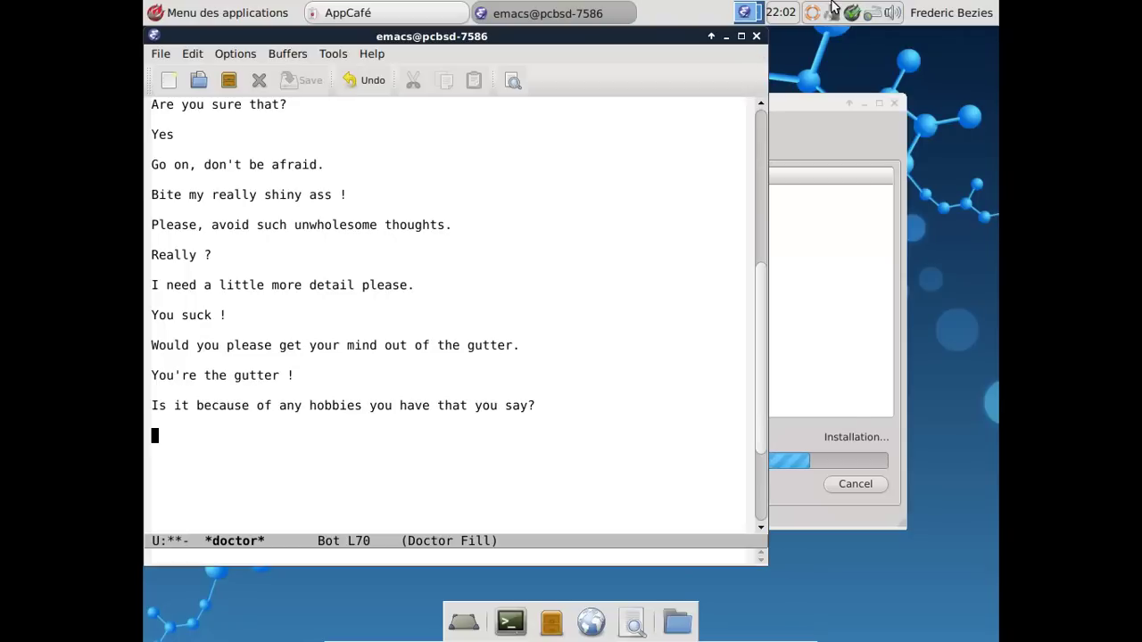
Step: Close Emacs and open the Xfce settings manager (Gestionnaire de paramètres)
click(756, 35)
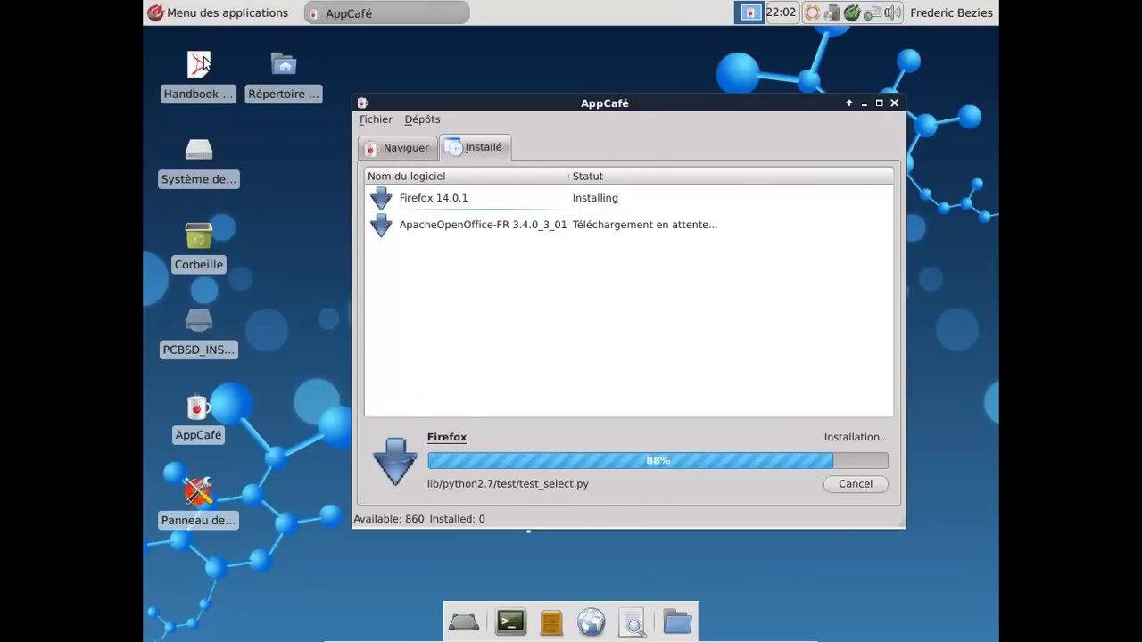
click(205, 12)
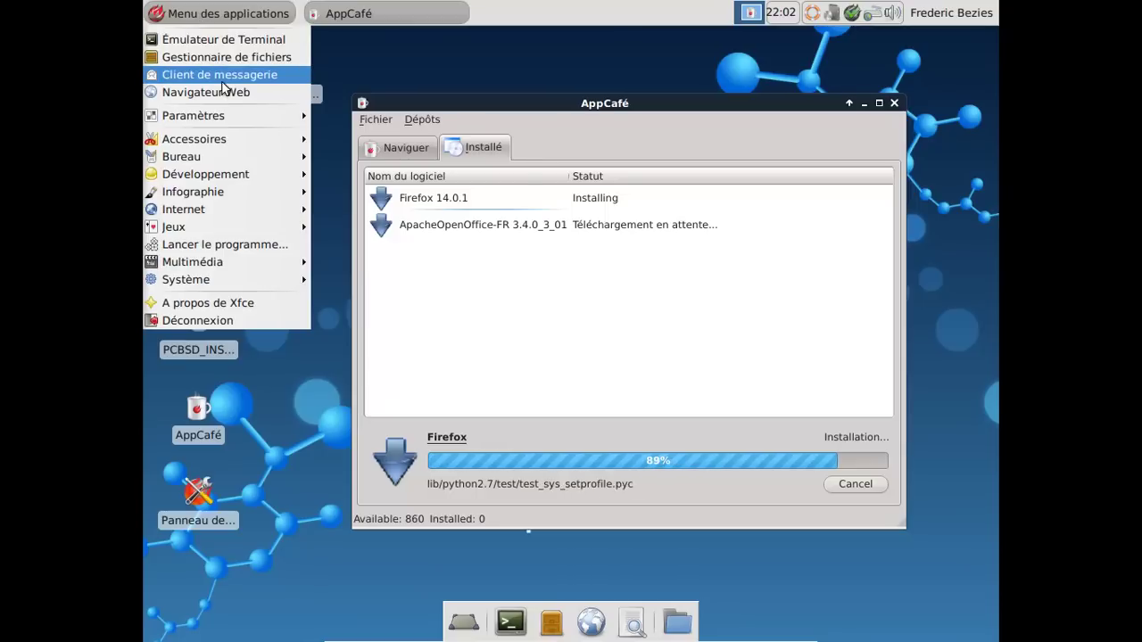
mouse_move(230, 116)
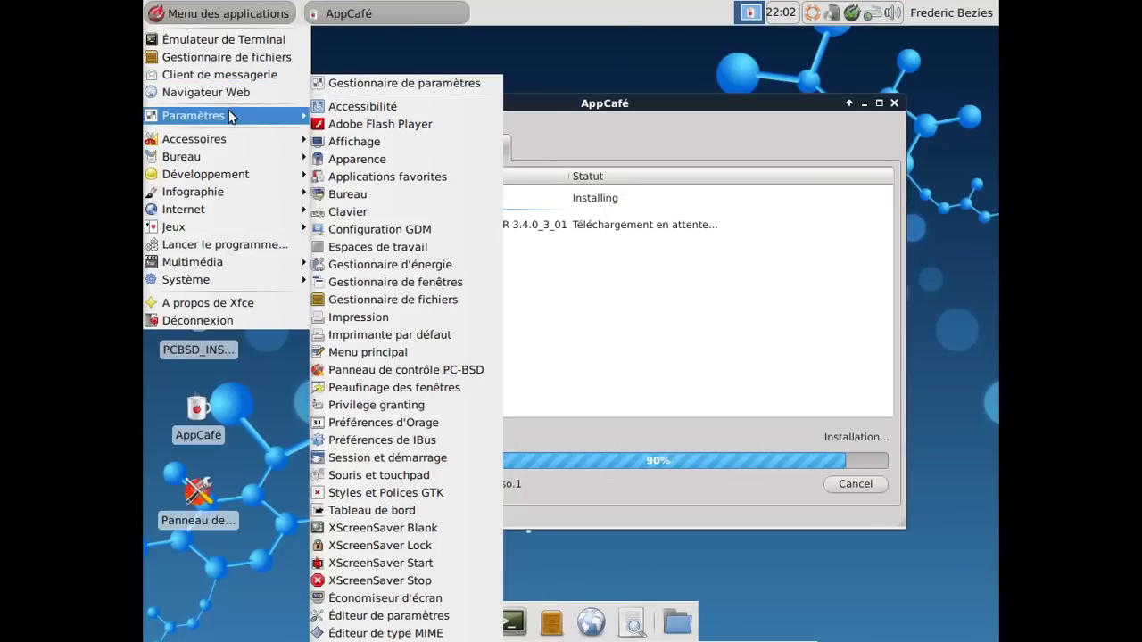
click(363, 83)
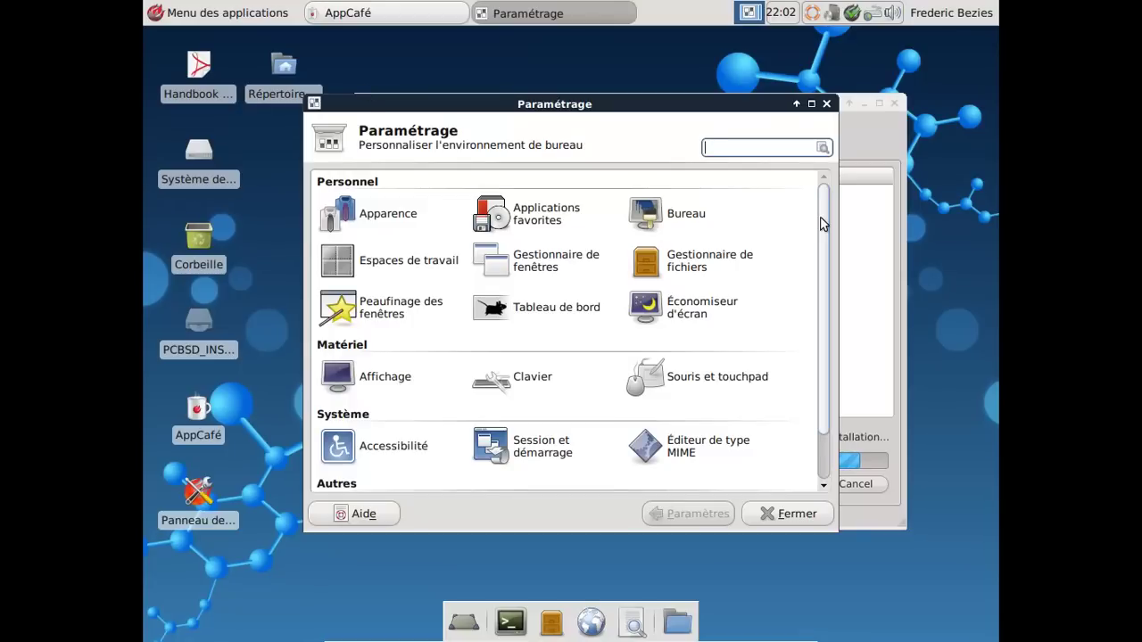
drag(826, 264, 829, 194)
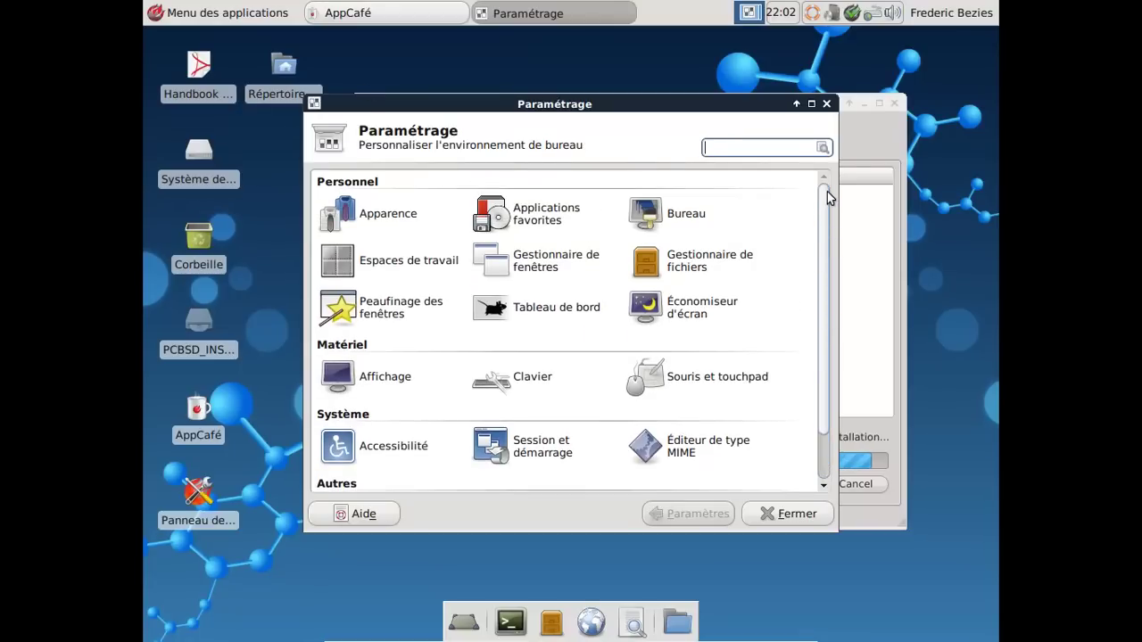
Step: Enable the display compositor in the window tweaks settings (Peaufinage des fenêtres)
click(370, 308)
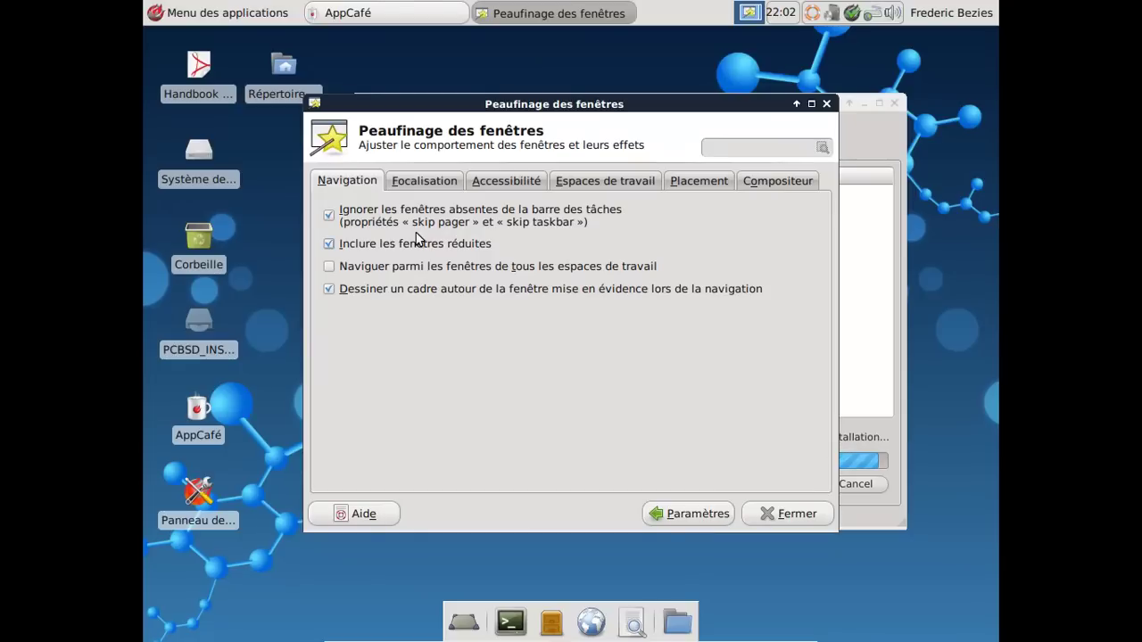
click(423, 181)
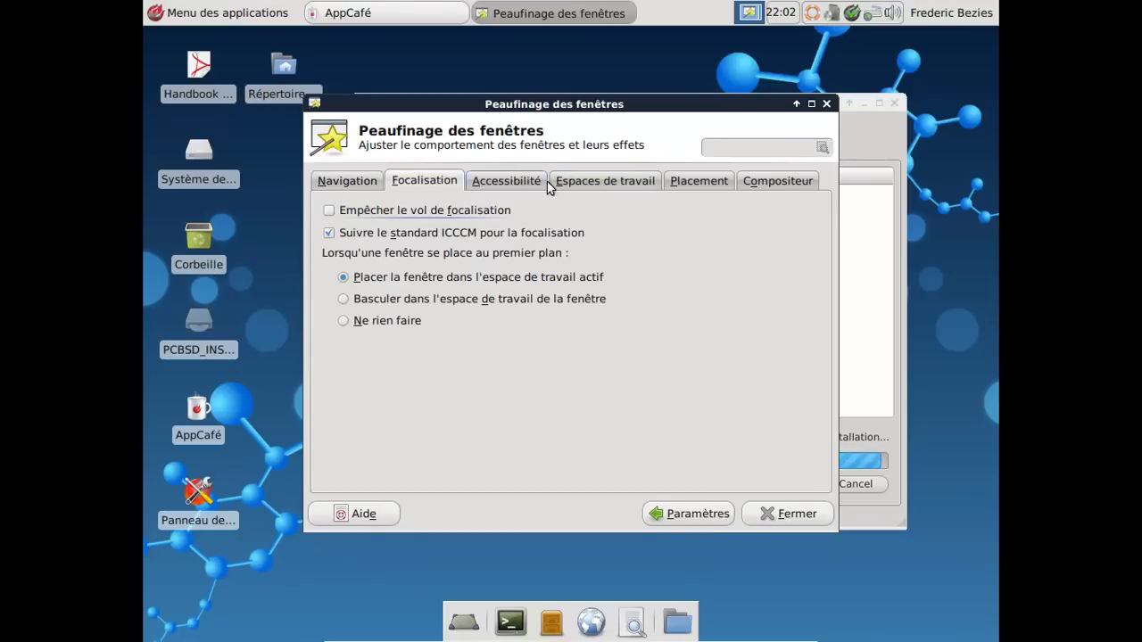
click(761, 181)
click(329, 210)
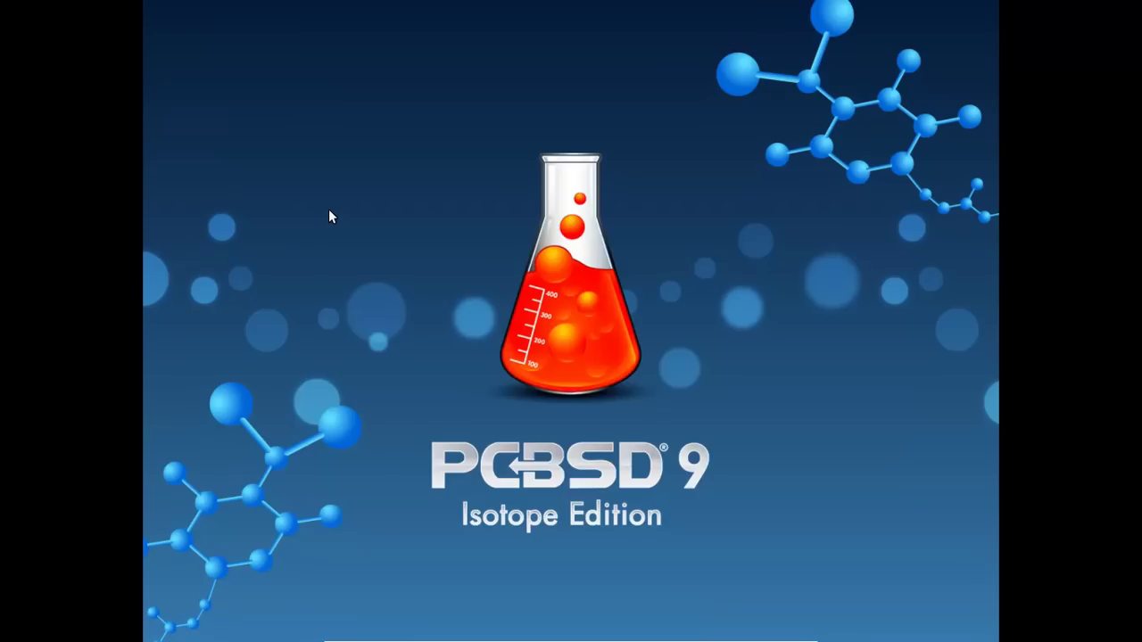
Step: Enable shadows under normal and popup windows (fenêtres normales, fenêtres contextuelles) in the compositor options, and close the settings
drag(526, 104, 557, 144)
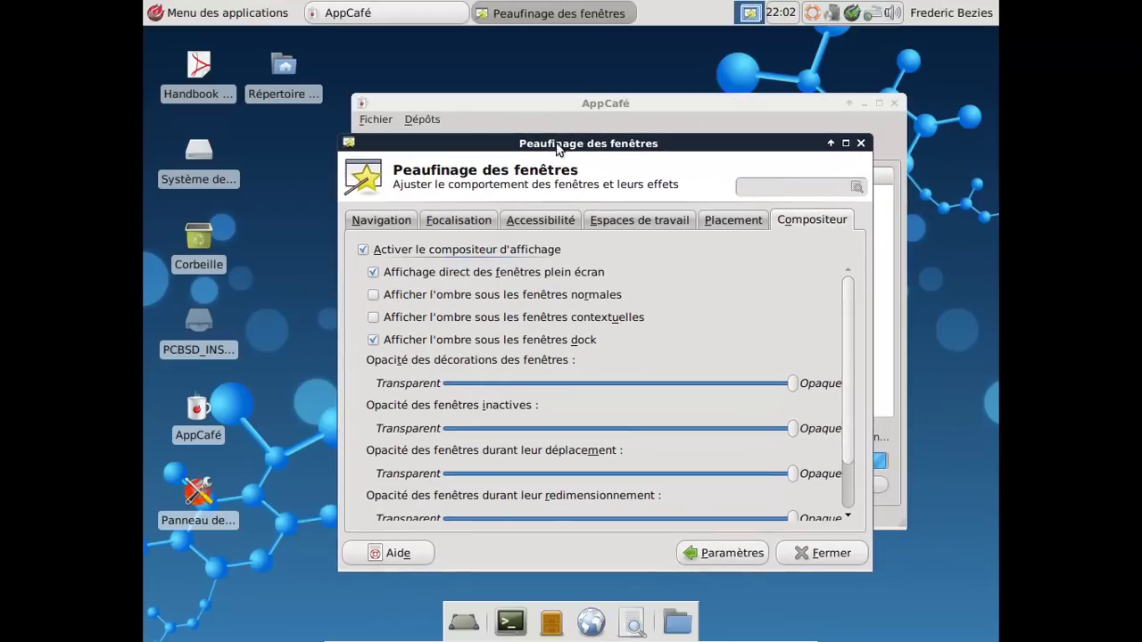
click(379, 295)
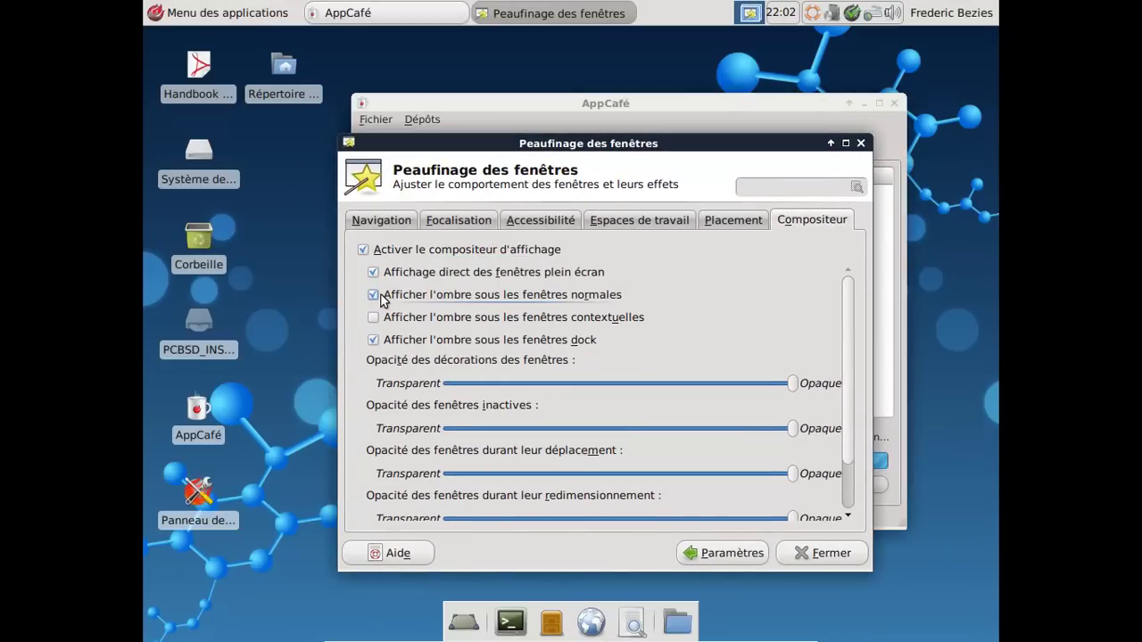
click(374, 317)
click(816, 554)
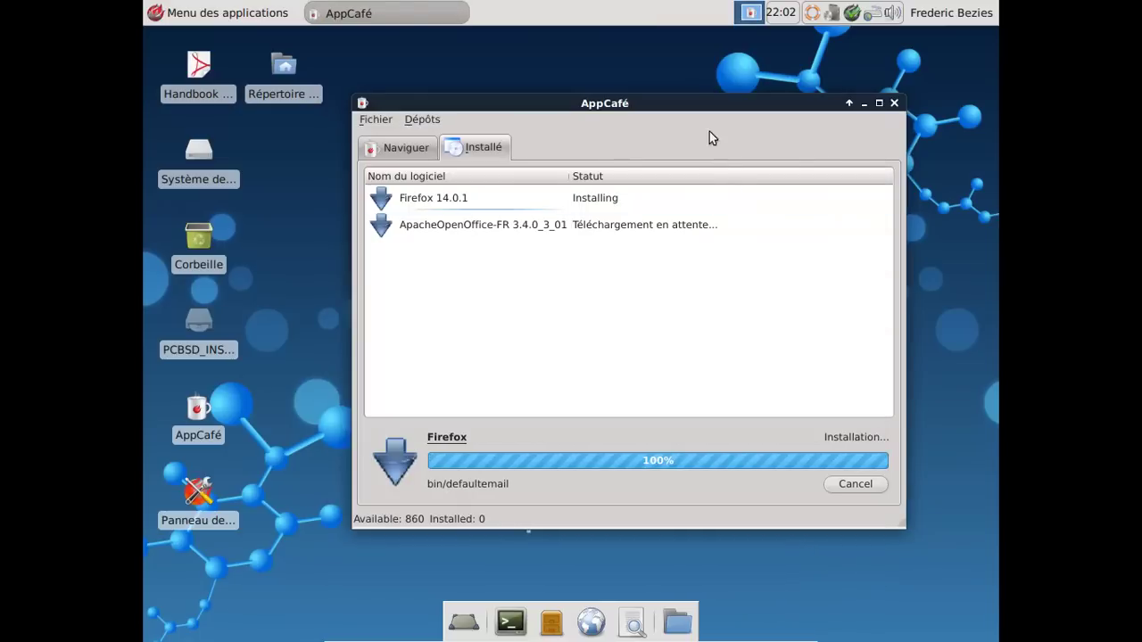
Step: Move the AppCafé window clear of the desktop icons and launch the newly installed Firefox from its desktop shortcut
drag(689, 100, 641, 145)
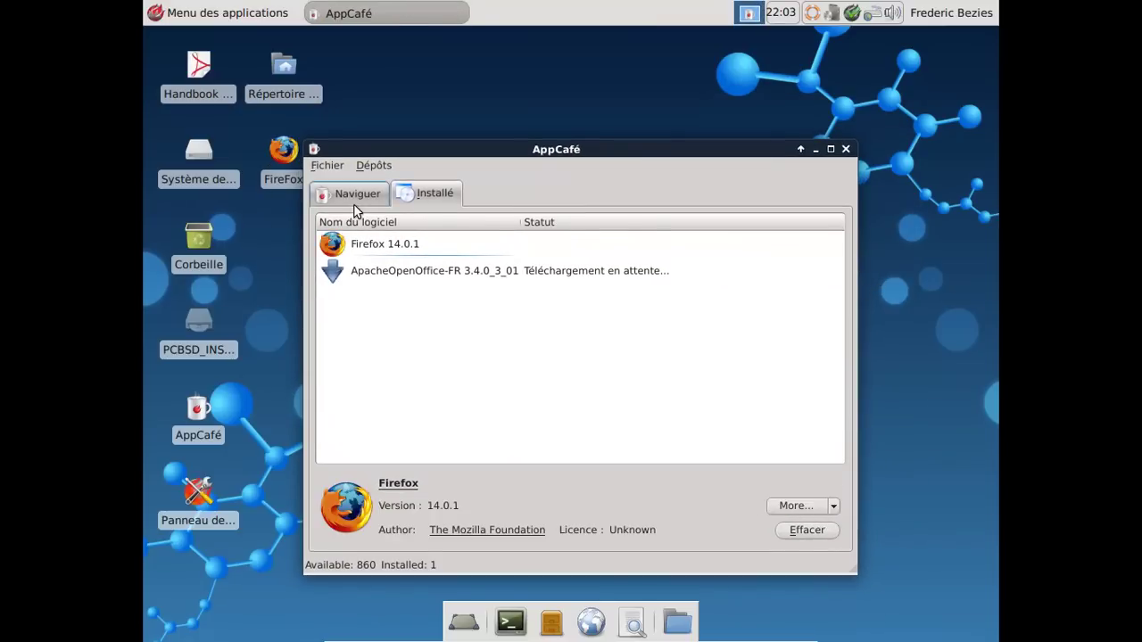
click(282, 157)
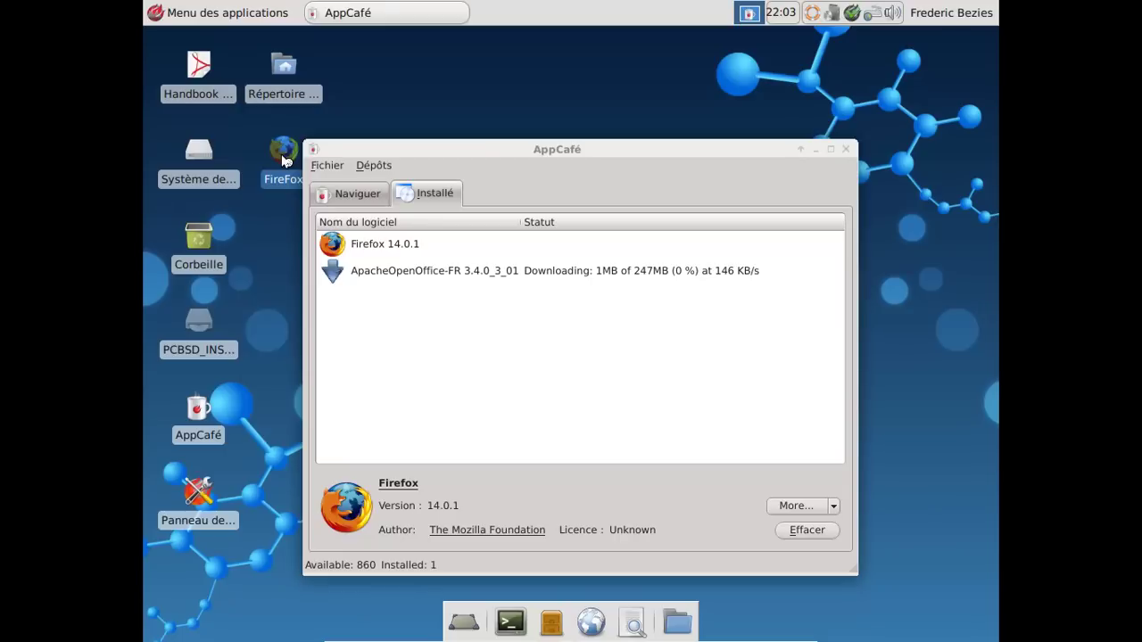
mouse_move(286, 159)
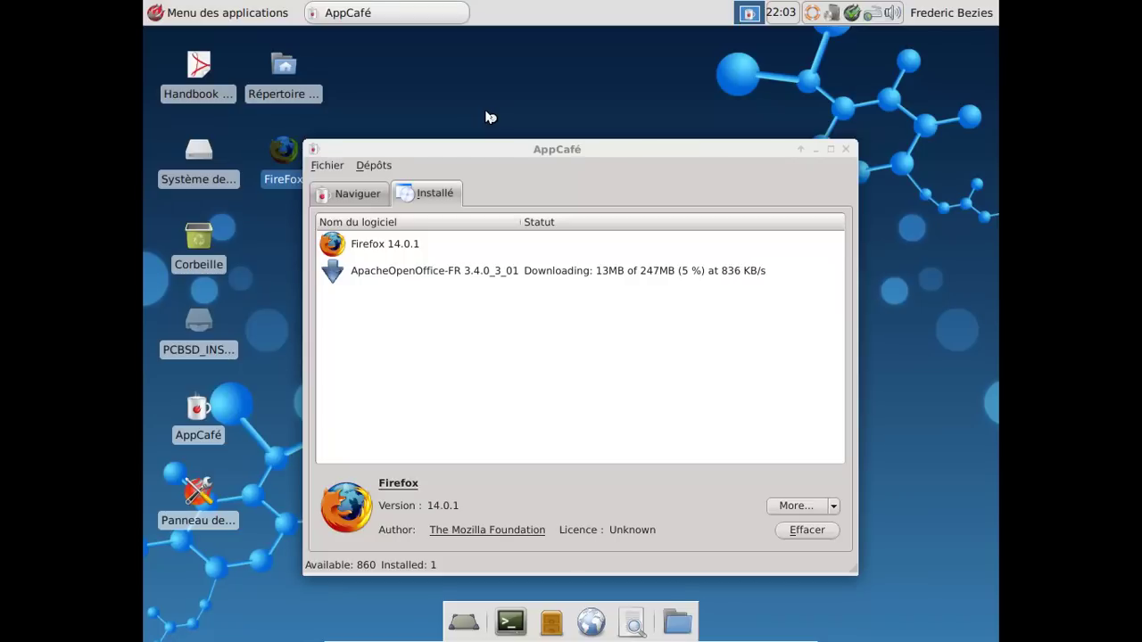
Step: Minimize the AppCafé window to clear the desktop
click(230, 13)
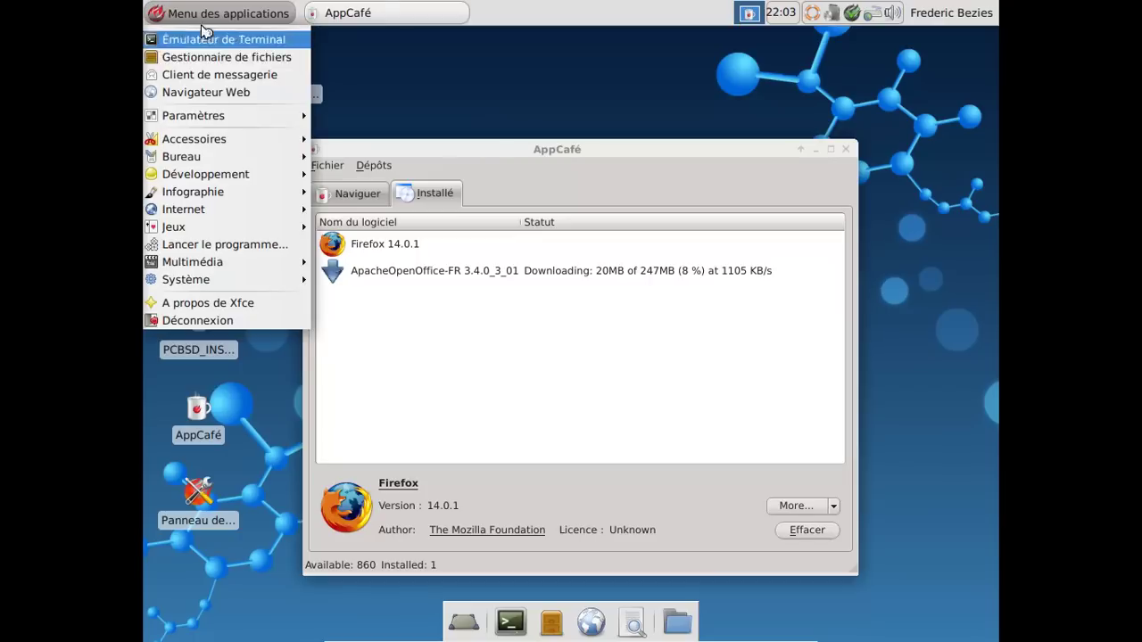
click(516, 94)
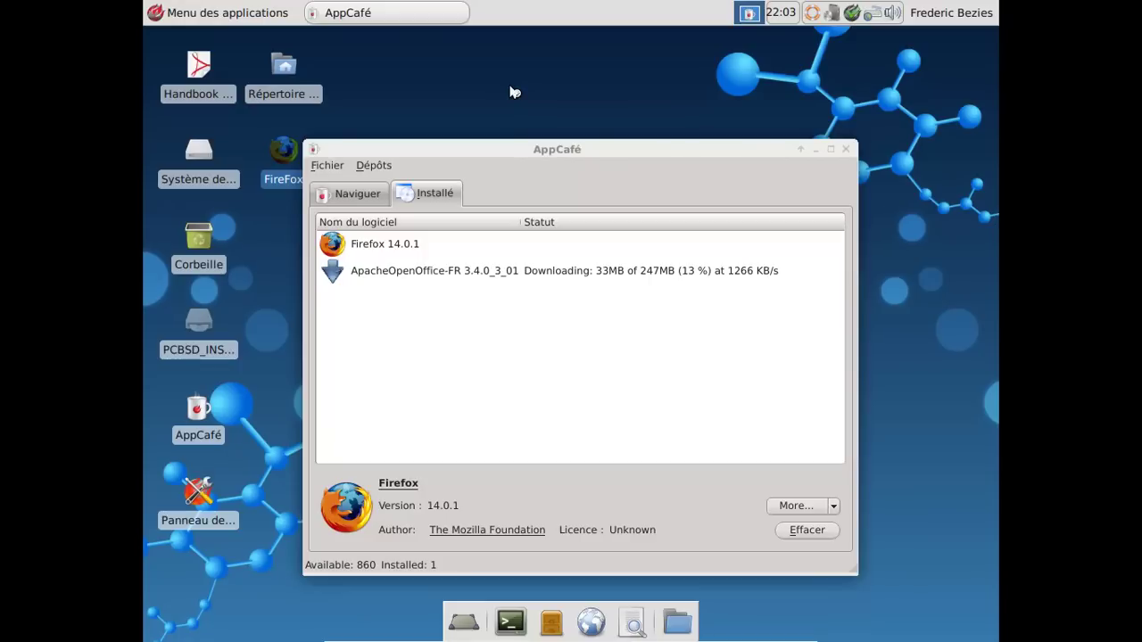
click(817, 149)
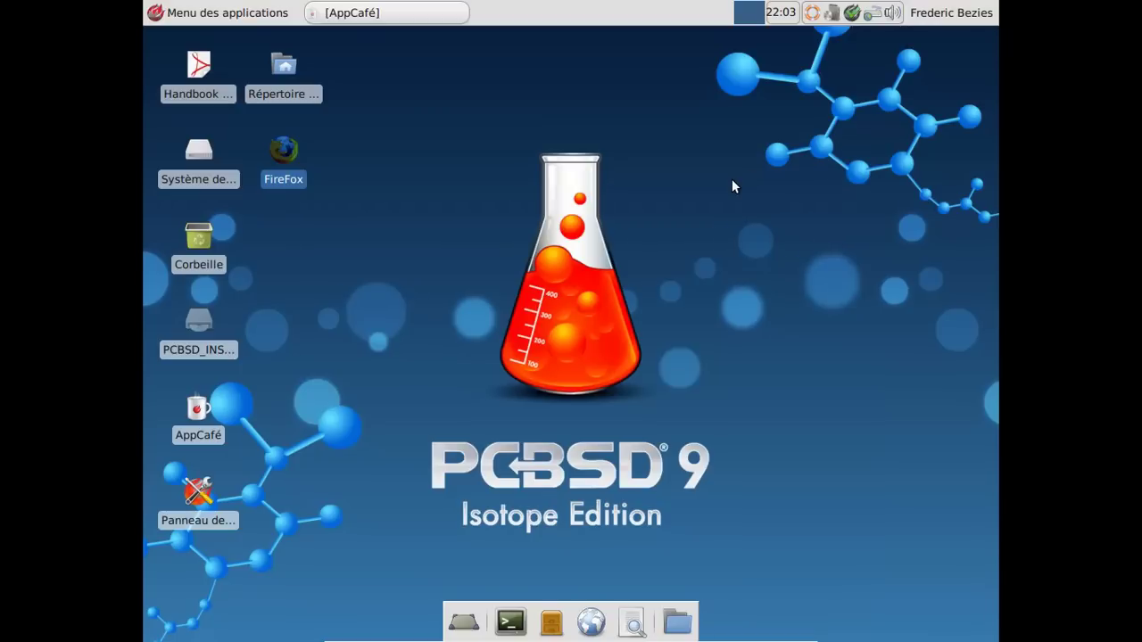
Step: Launch Firefox again from its desktop shortcut and close the Welcome to Firefox tab
click(278, 152)
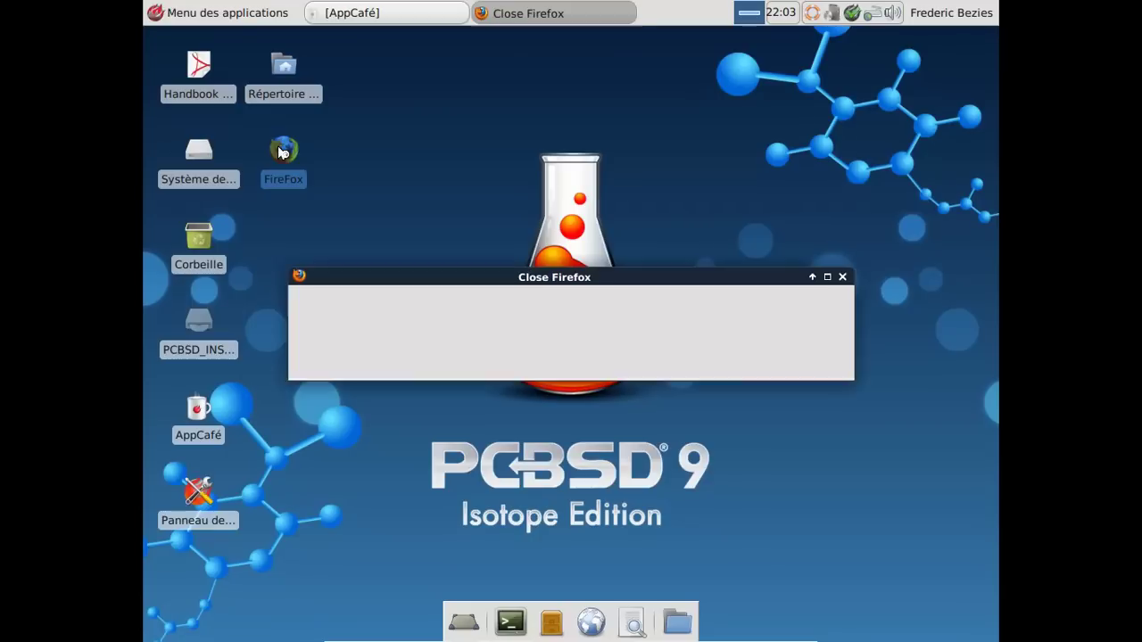
click(817, 355)
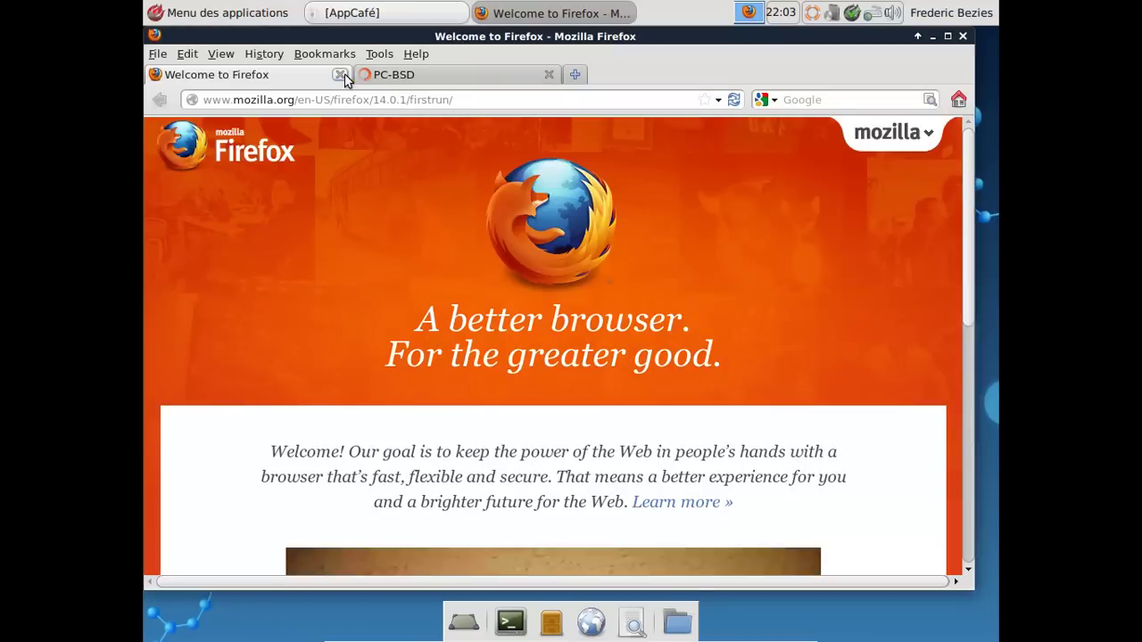
click(341, 75)
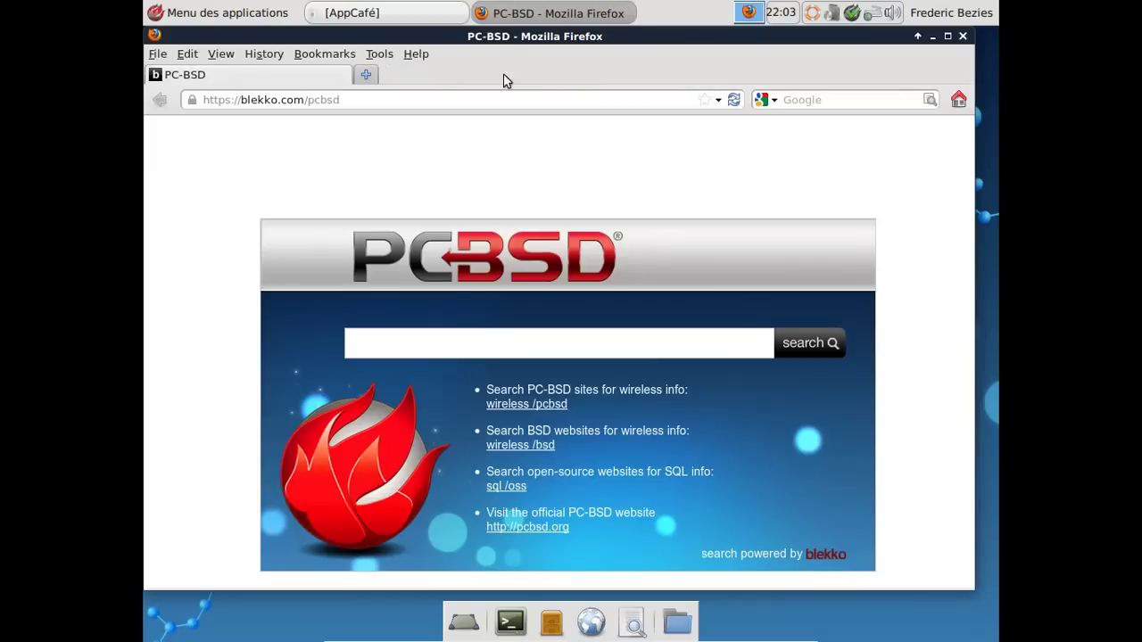
Step: Open the Add-ons Manager in a new Firefox tab and show the Languages category
click(367, 75)
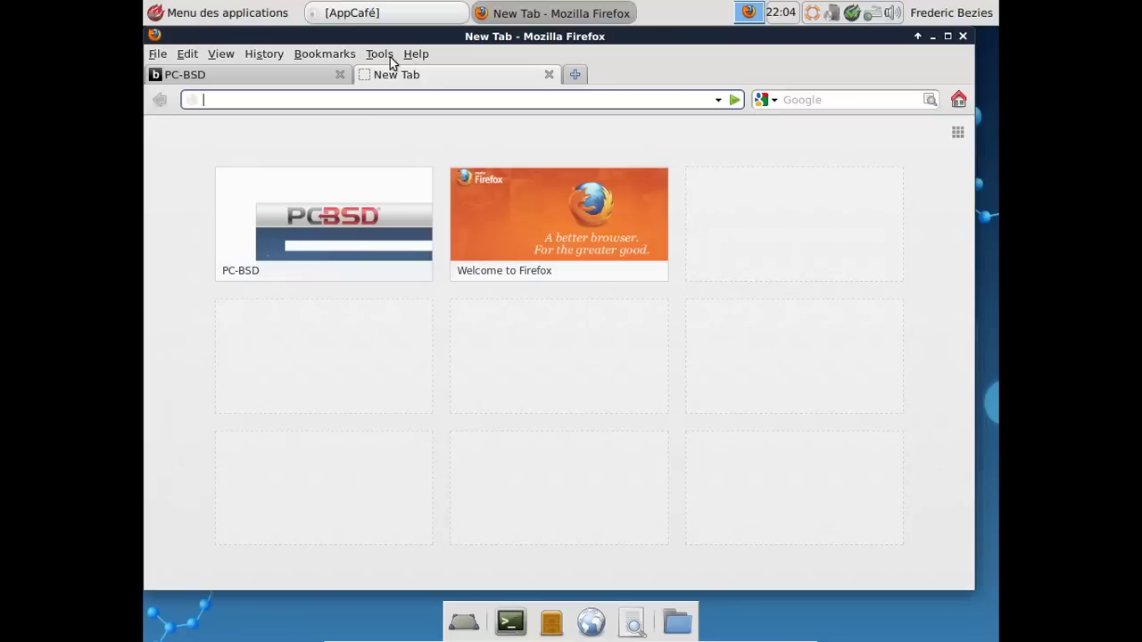
click(389, 58)
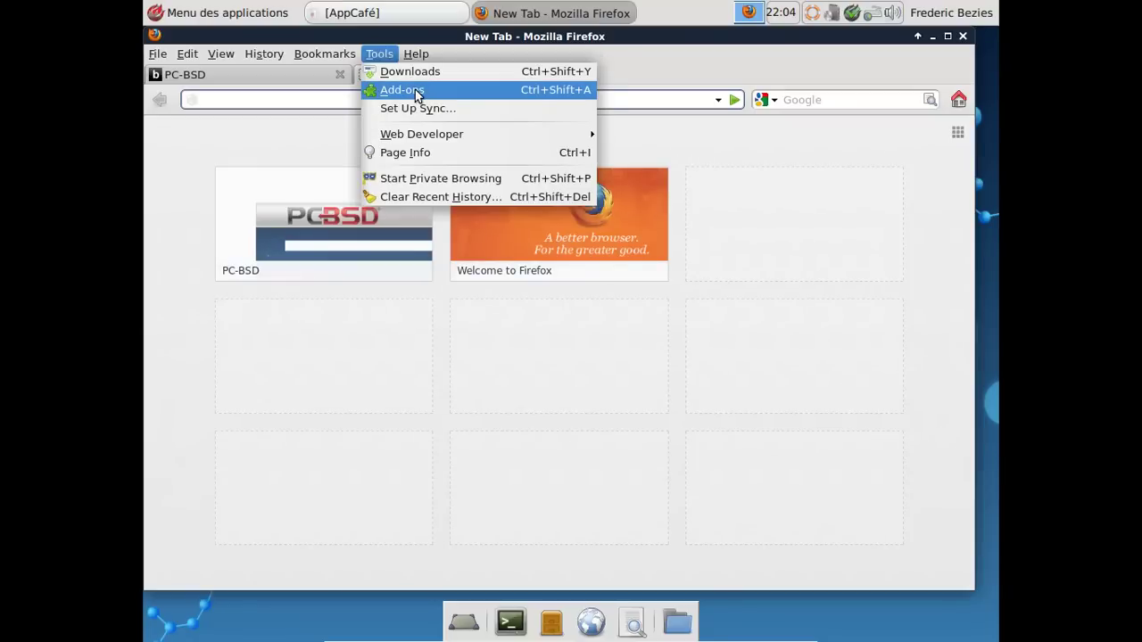
click(416, 91)
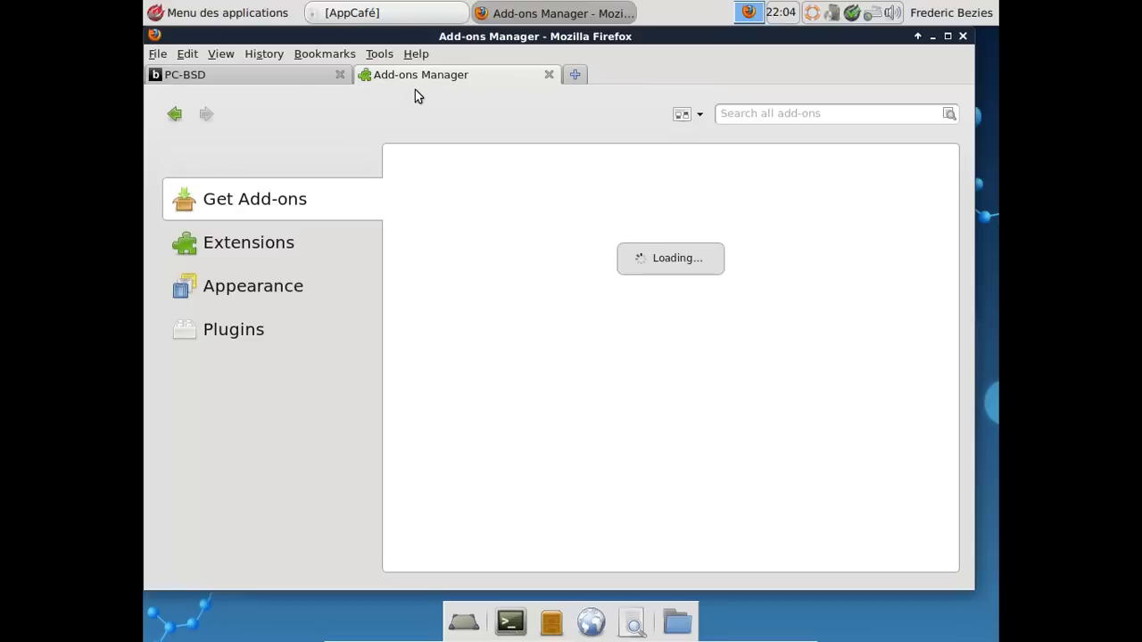
click(280, 290)
click(268, 377)
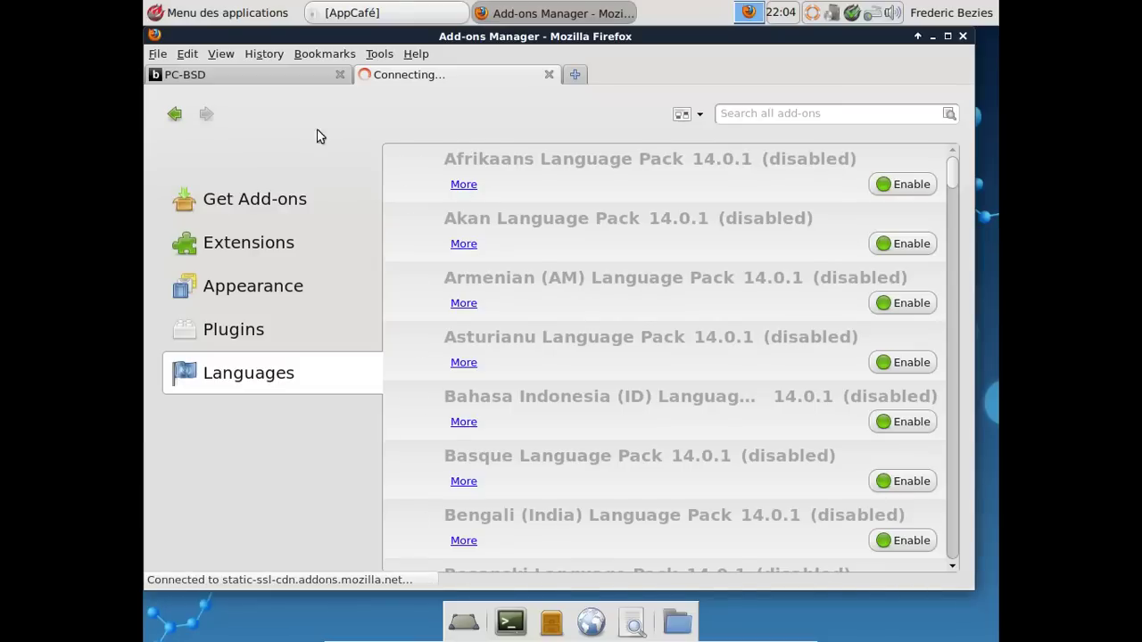
Step: Enable the Français Language Pack 14.0.1 and restart Firefox to apply it
click(951, 254)
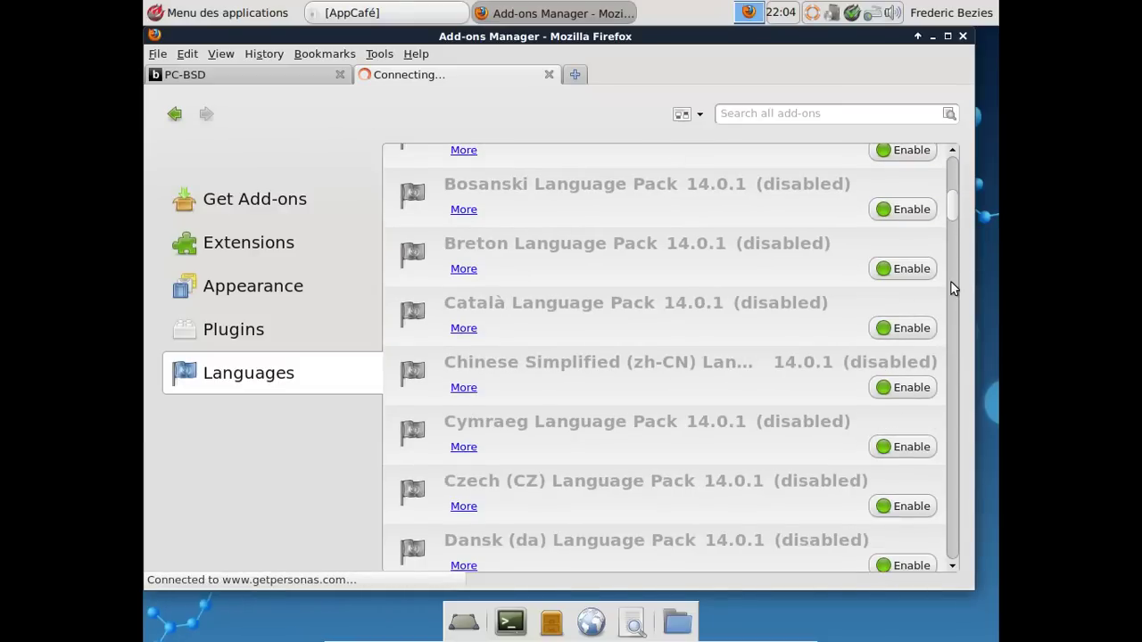
click(953, 288)
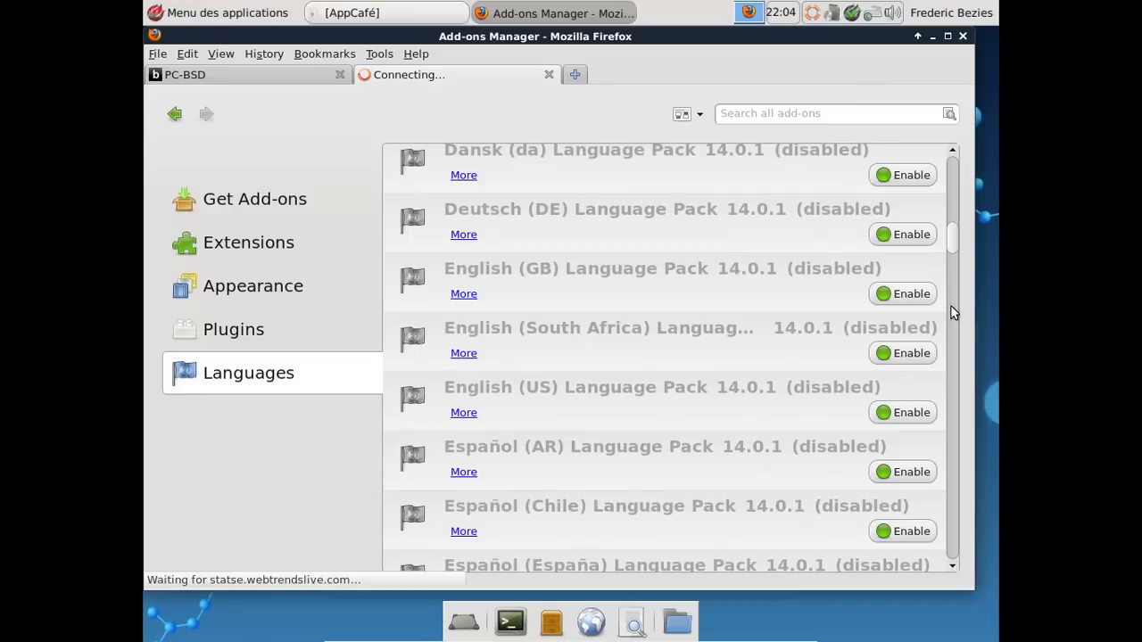
click(958, 414)
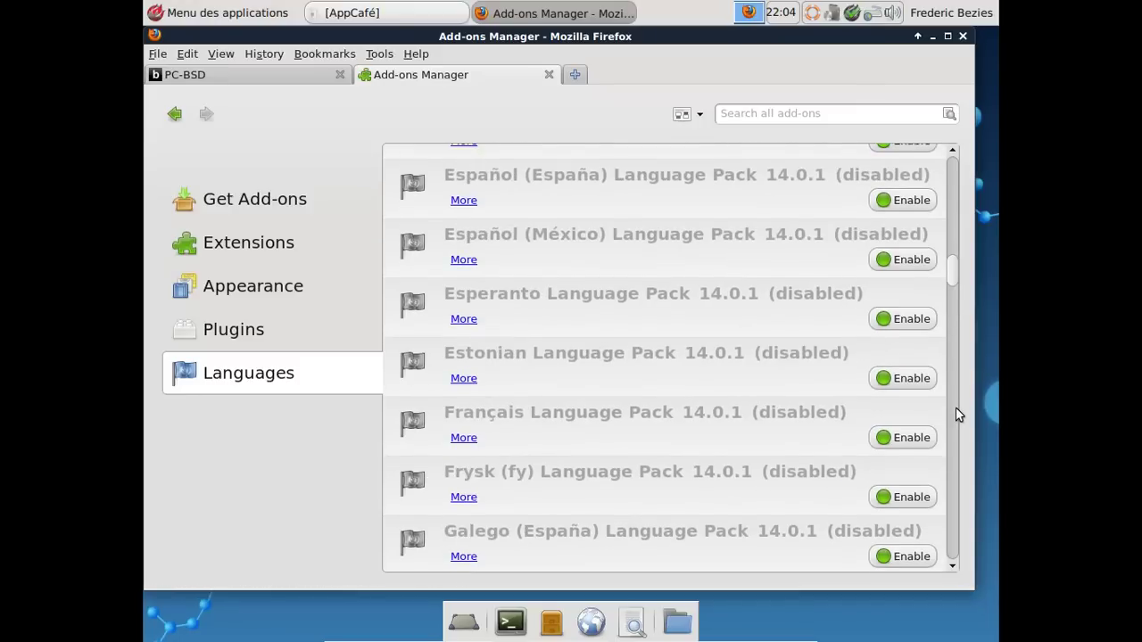
click(914, 435)
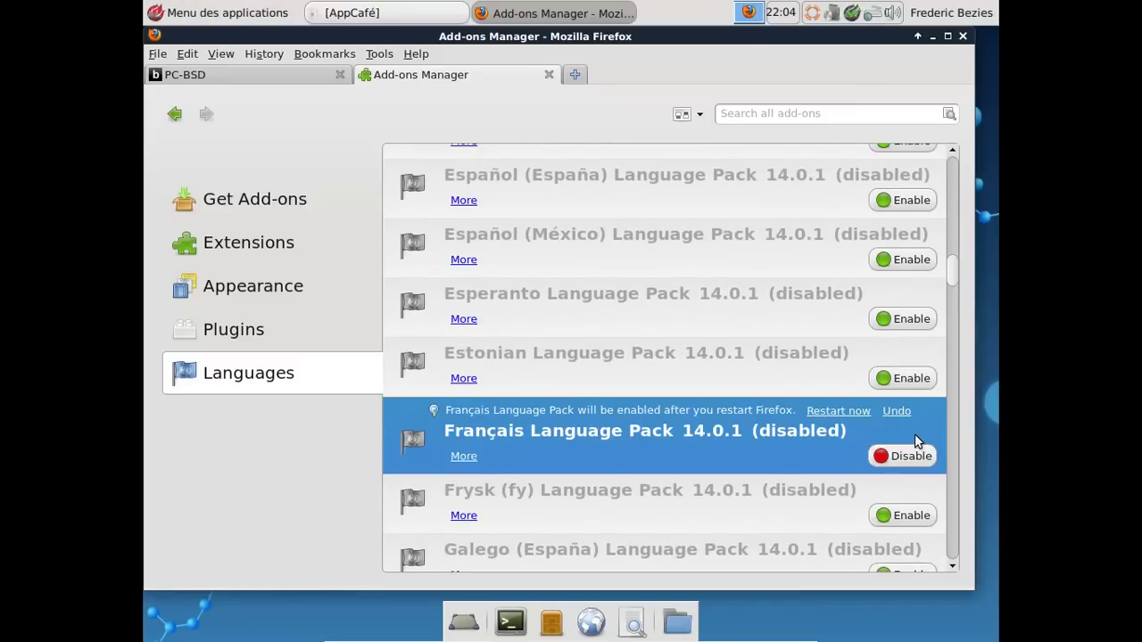
click(852, 411)
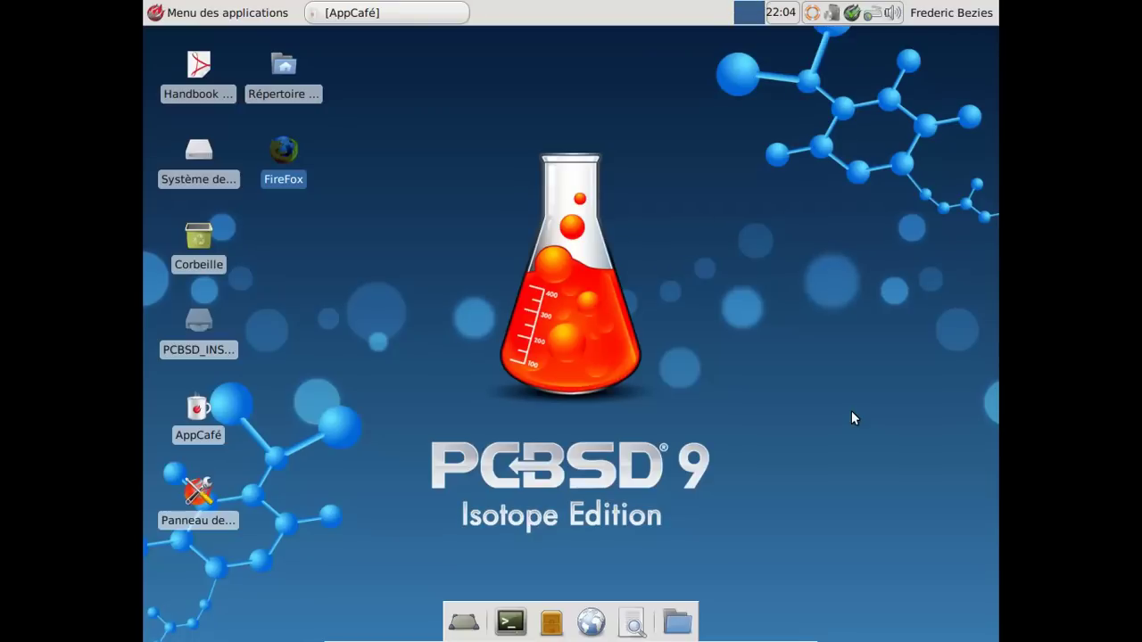
Step: Check the ApacheOpenOffice-FR download progress in AppCafé and minimize its window again
click(406, 15)
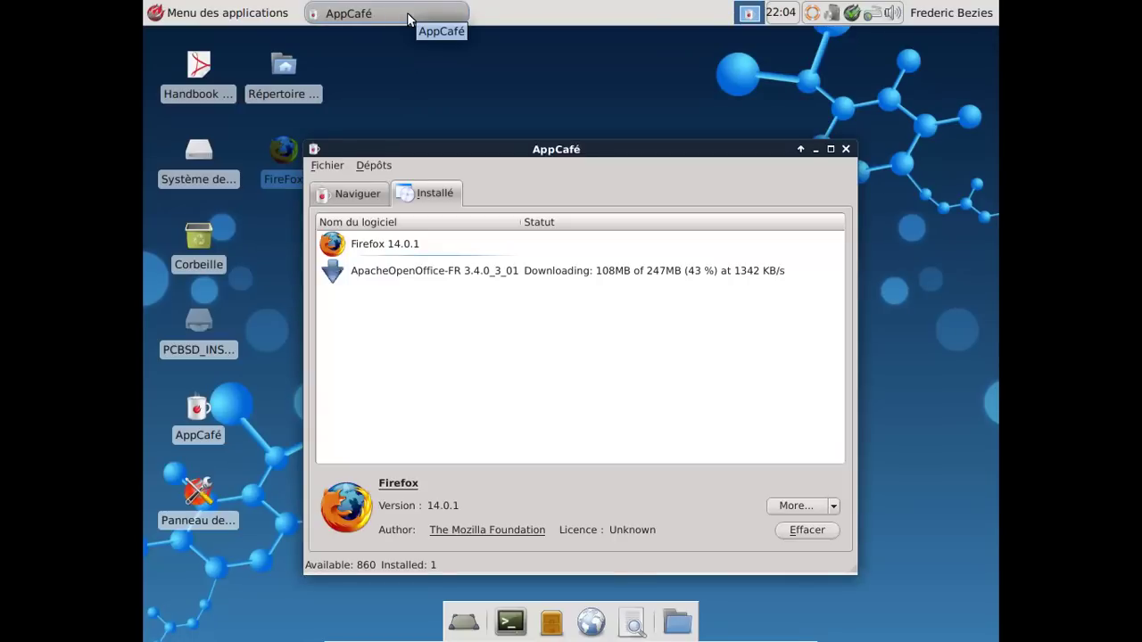
click(408, 16)
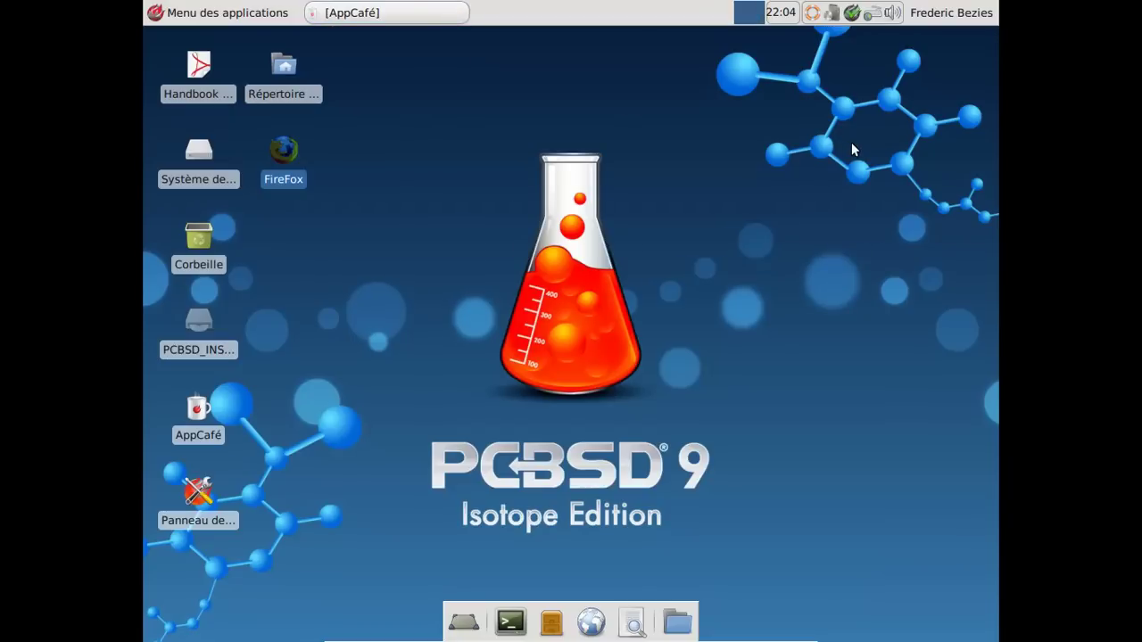
click(890, 13)
click(891, 15)
click(836, 16)
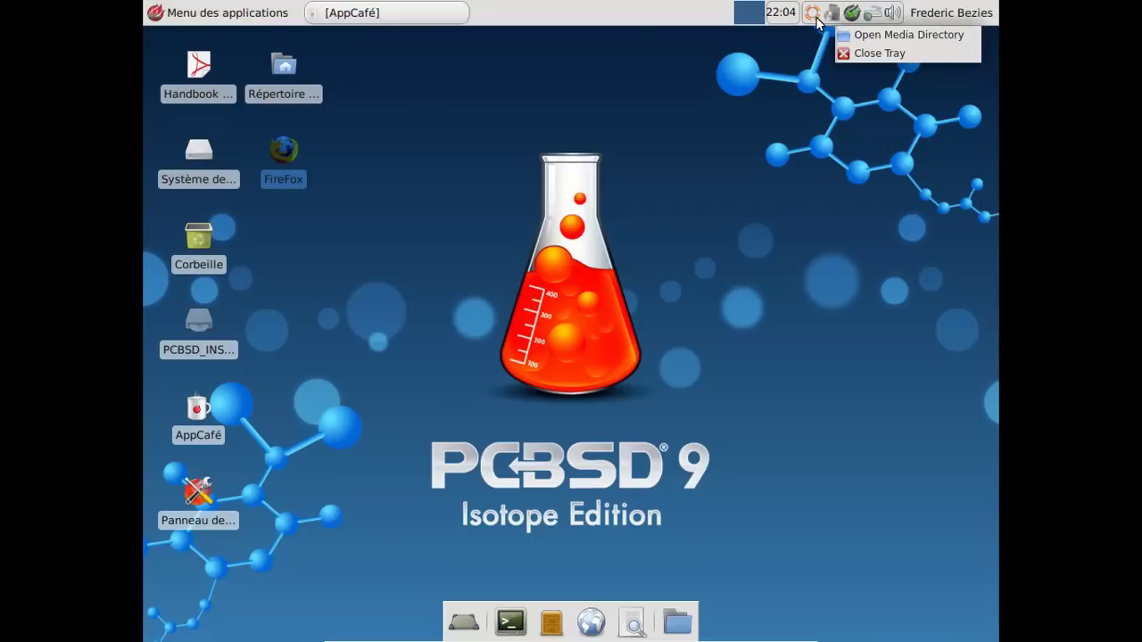
click(808, 66)
click(482, 194)
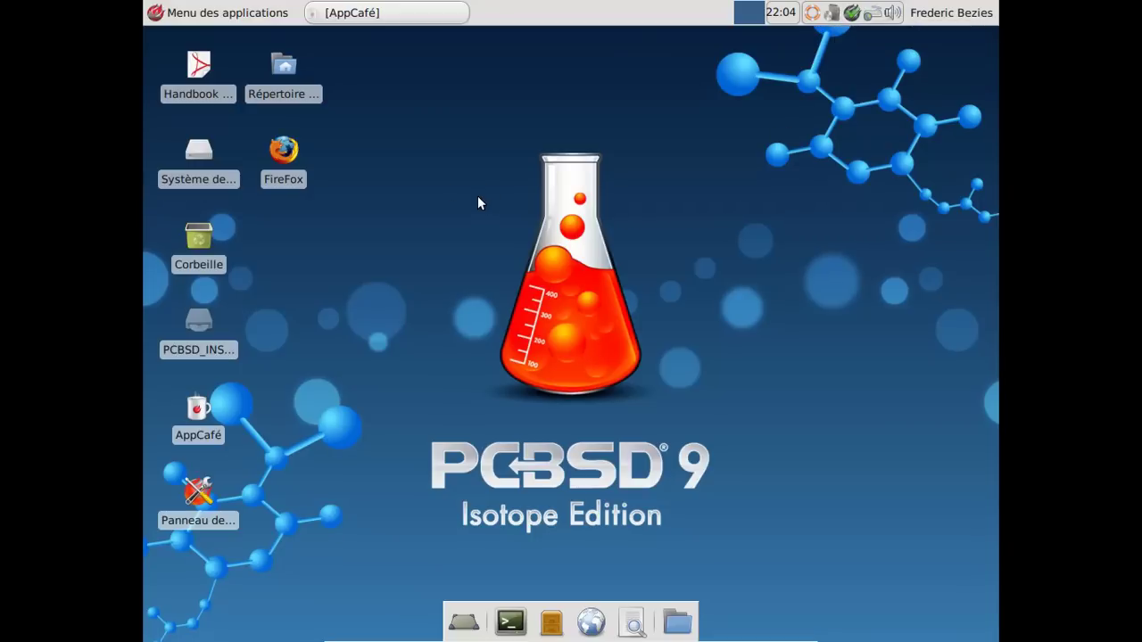
Step: Look through the installed applications in the Accessoires category without launching any
click(183, 18)
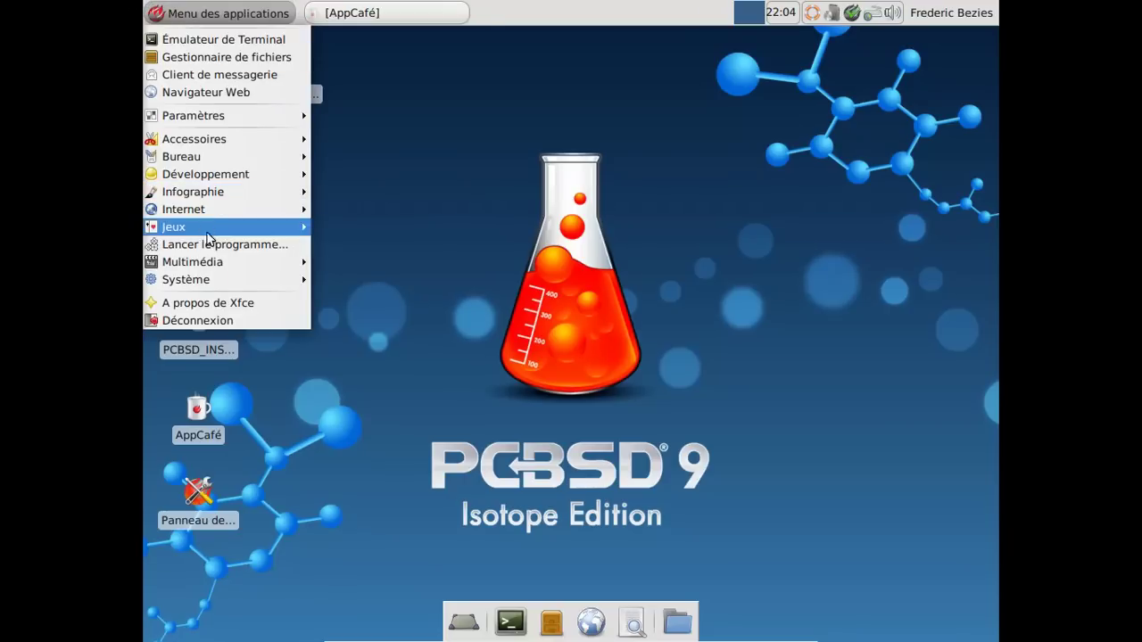
mouse_move(212, 198)
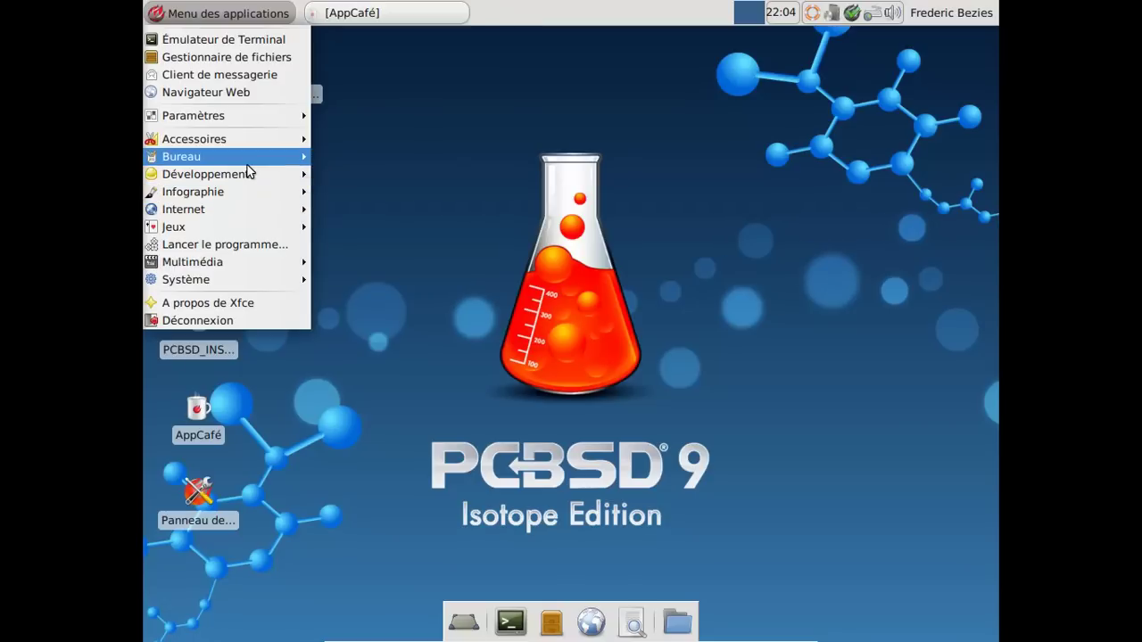
mouse_move(248, 166)
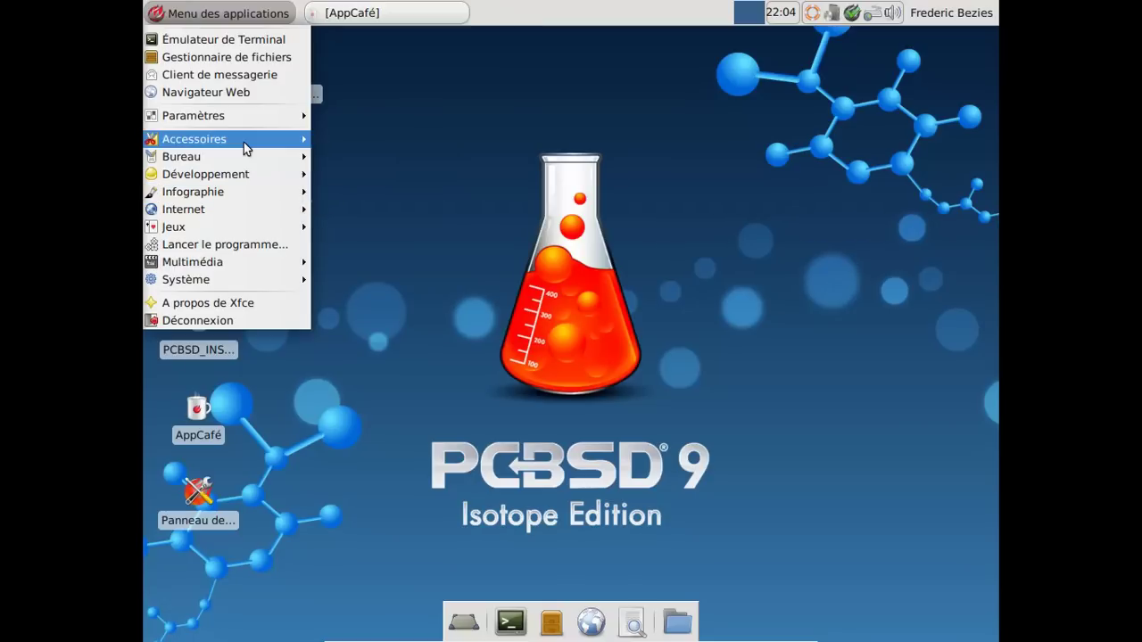
mouse_move(243, 143)
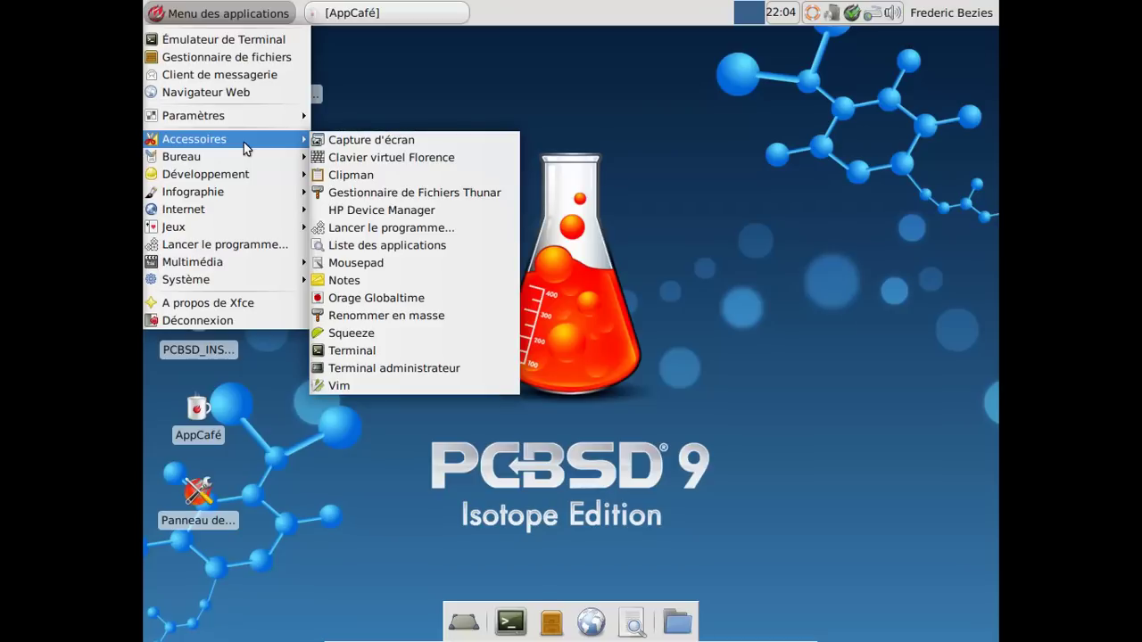
click(430, 116)
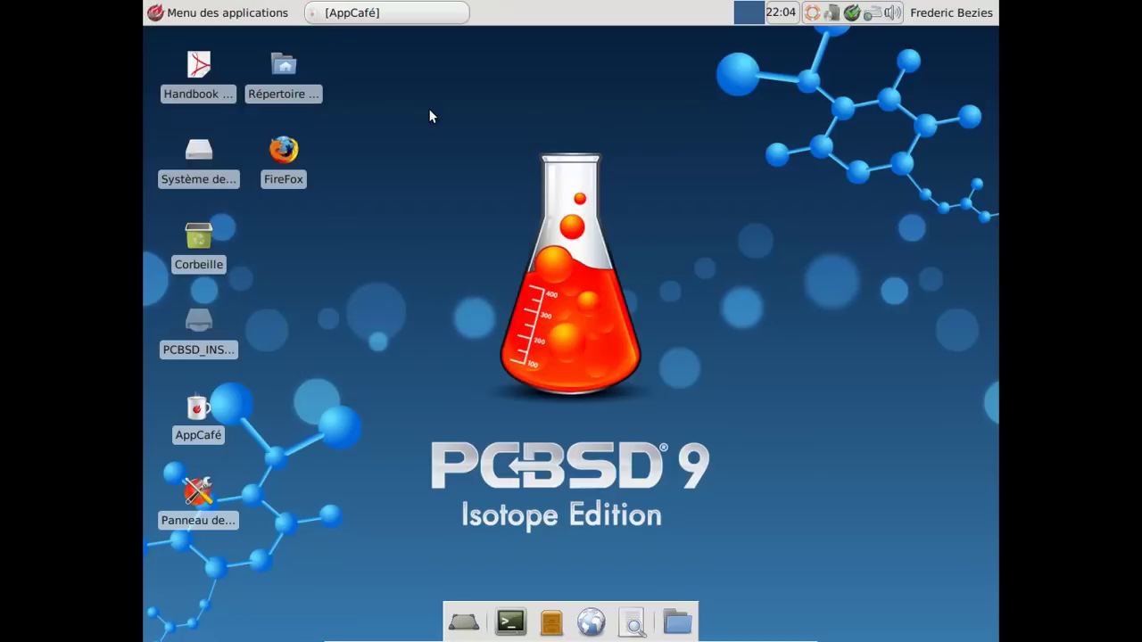
Step: Relaunch Firefox from its desktop shortcut and restore the minimized AppCafé window
click(282, 158)
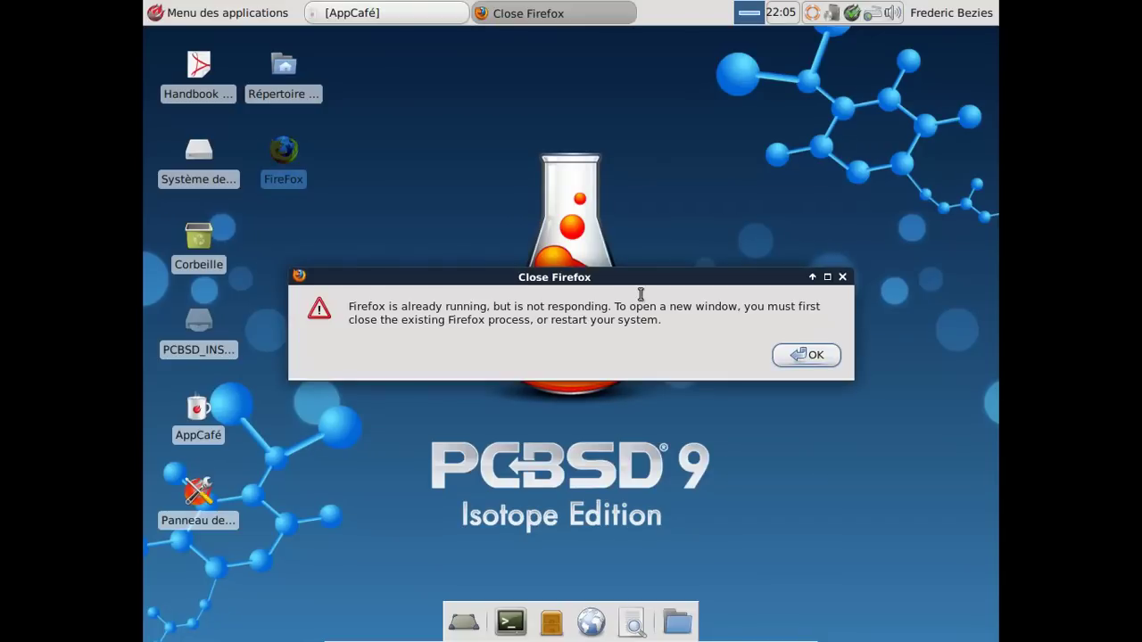
click(815, 353)
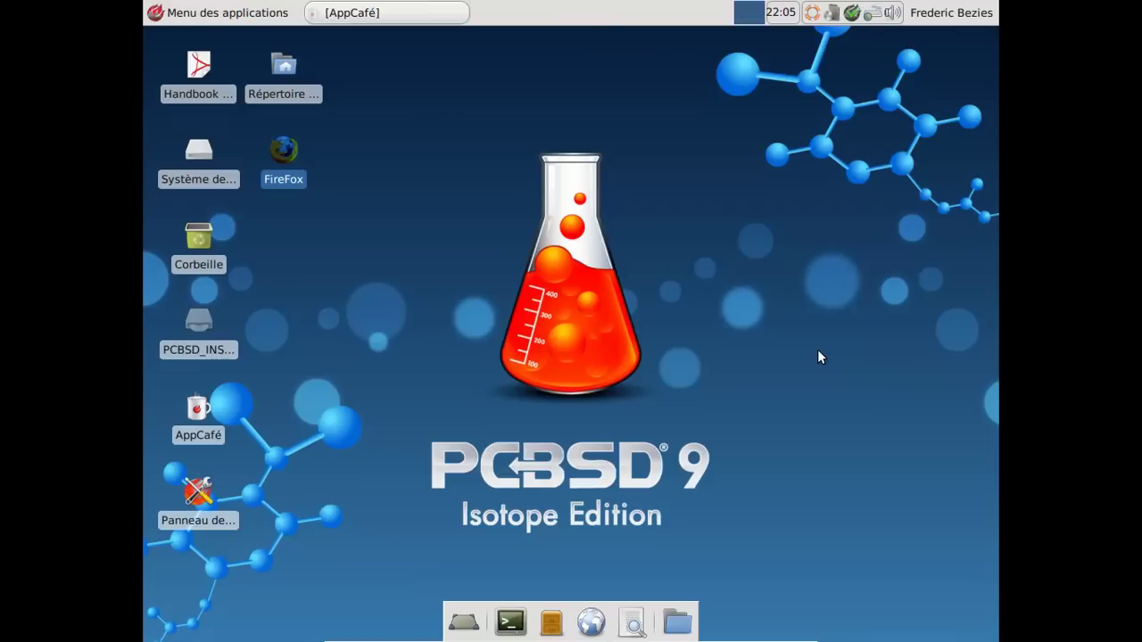
click(417, 14)
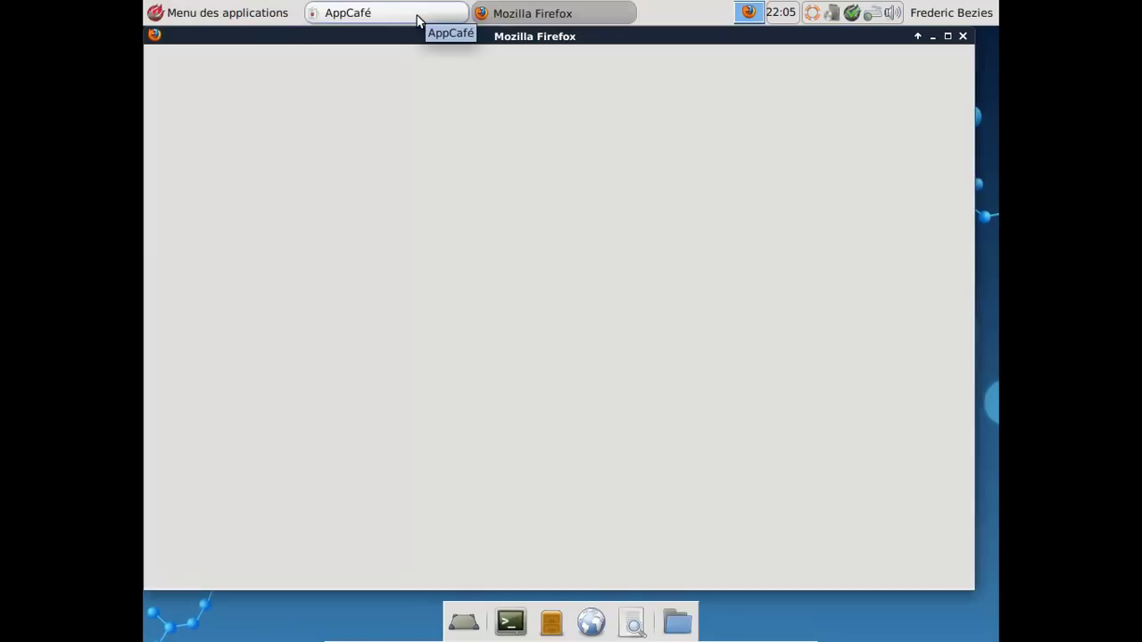